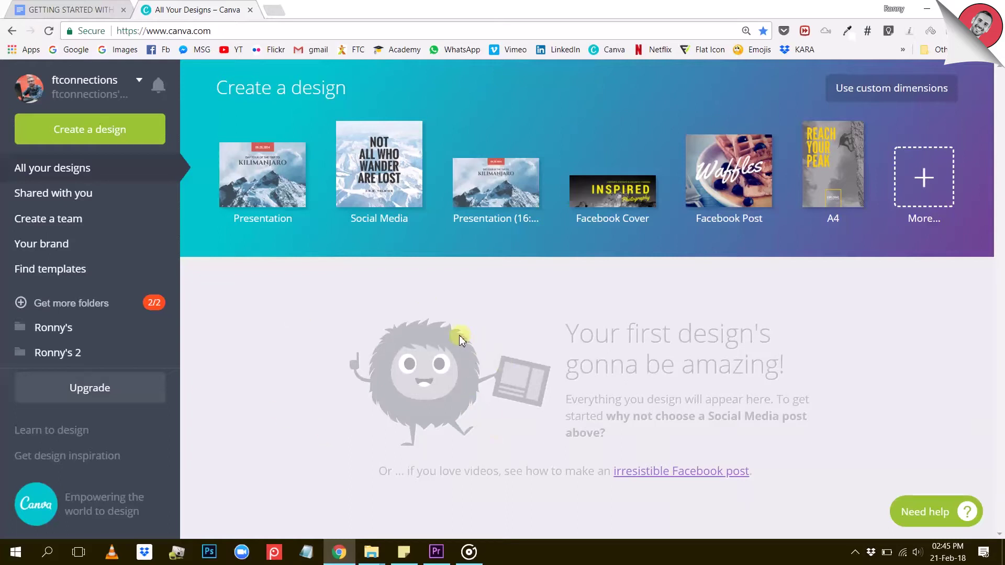
# Open the Create a design catalogue and scroll through its categories of design types
pyautogui.click(99, 136)
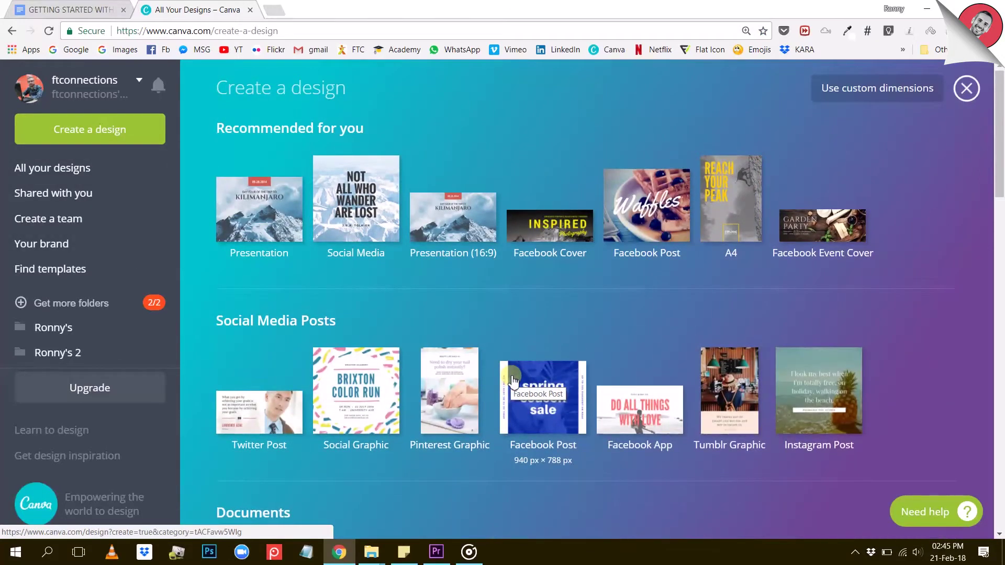
pyautogui.scroll(-6, 510, 384)
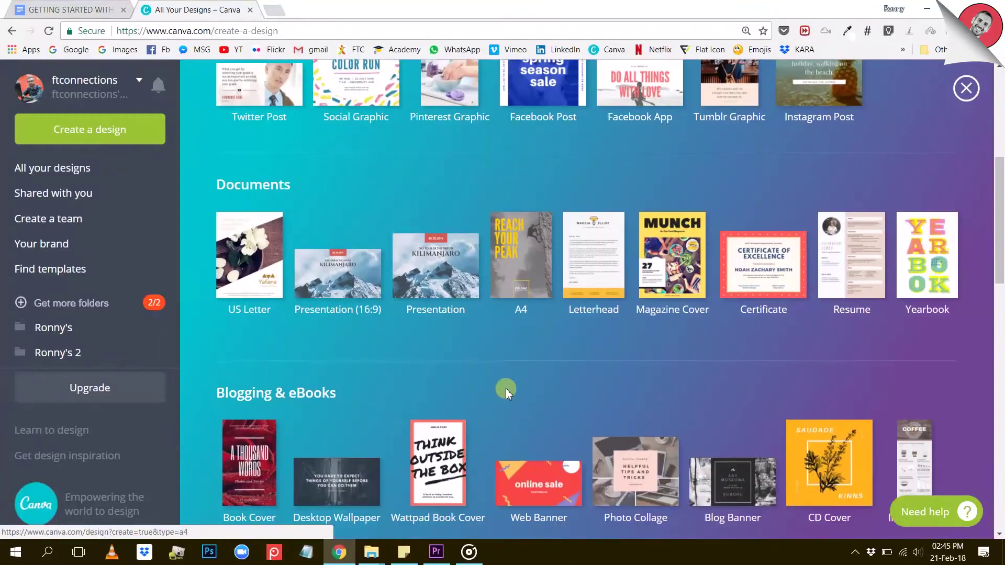
pyautogui.scroll(-7, 506, 391)
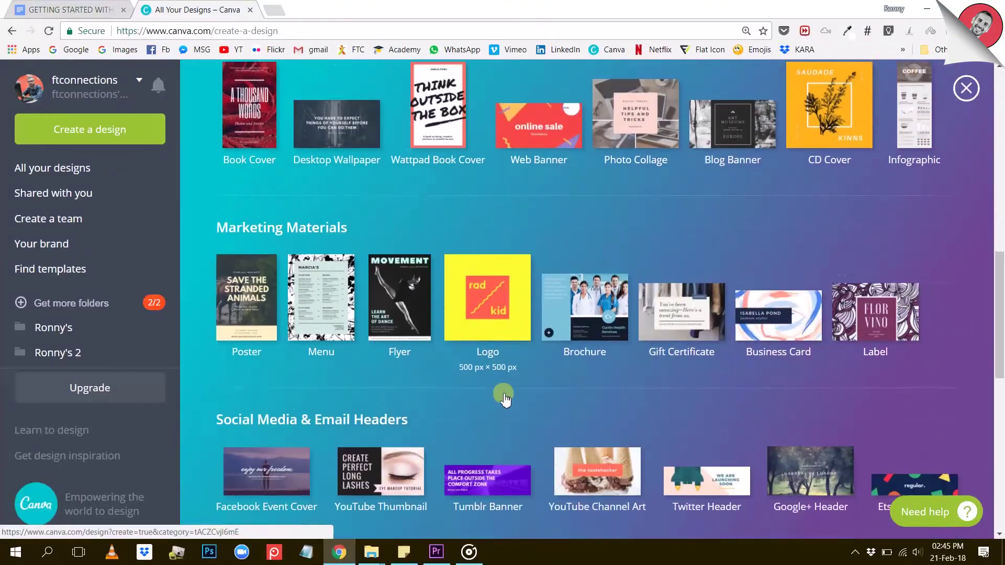
pyautogui.scroll(-3, 505, 399)
pyautogui.scroll(5, 504, 399)
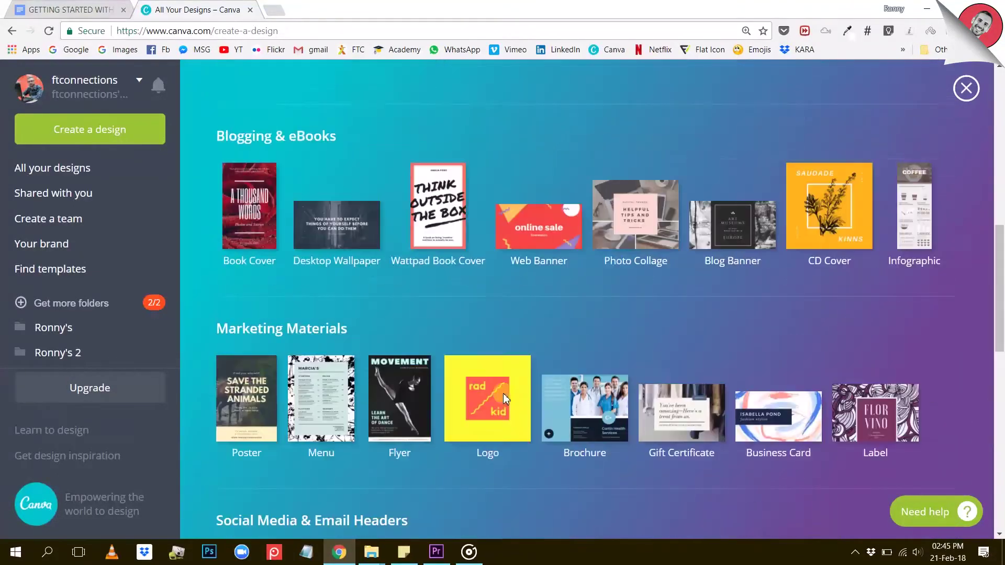
pyautogui.scroll(10, 503, 393)
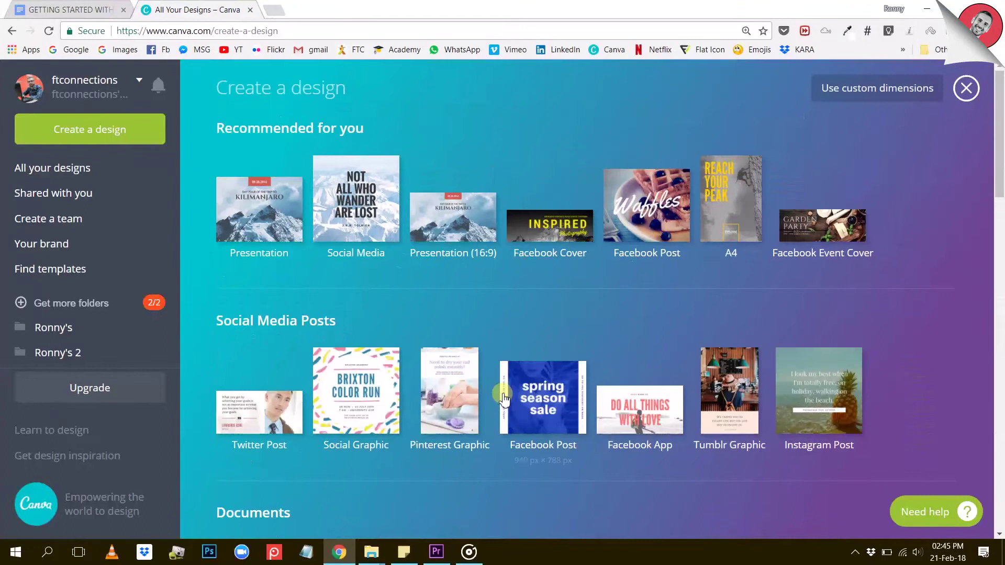
# Start a blank 828 × 315 px Facebook Cover and scroll through its Layouts panel
pyautogui.click(557, 236)
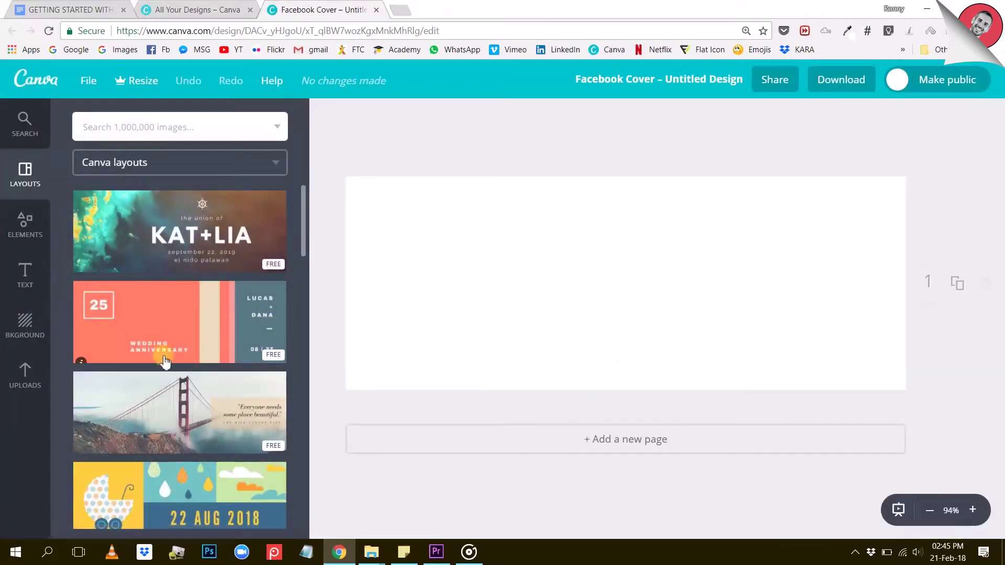
pyautogui.scroll(-3, 174, 378)
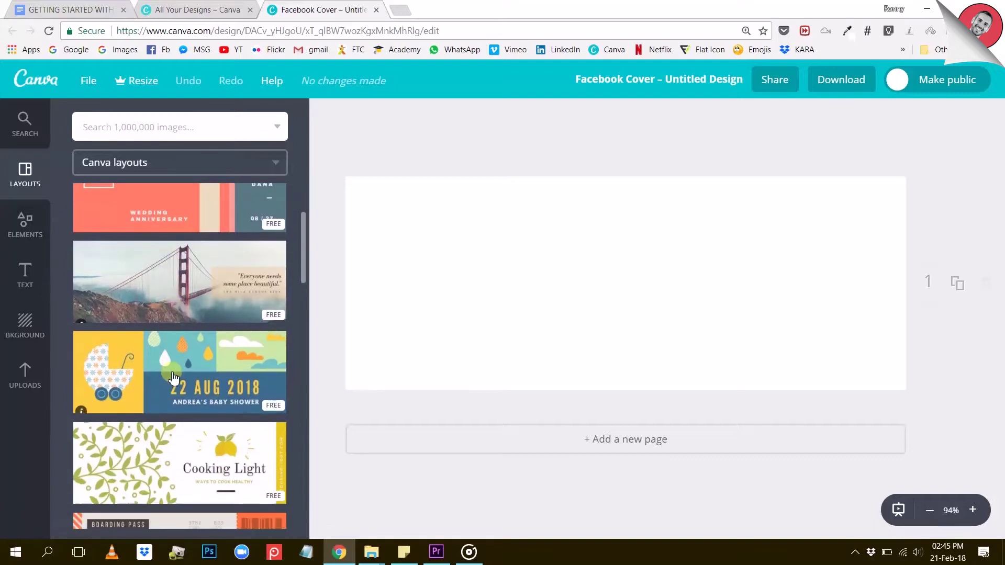
pyautogui.scroll(-6, 173, 378)
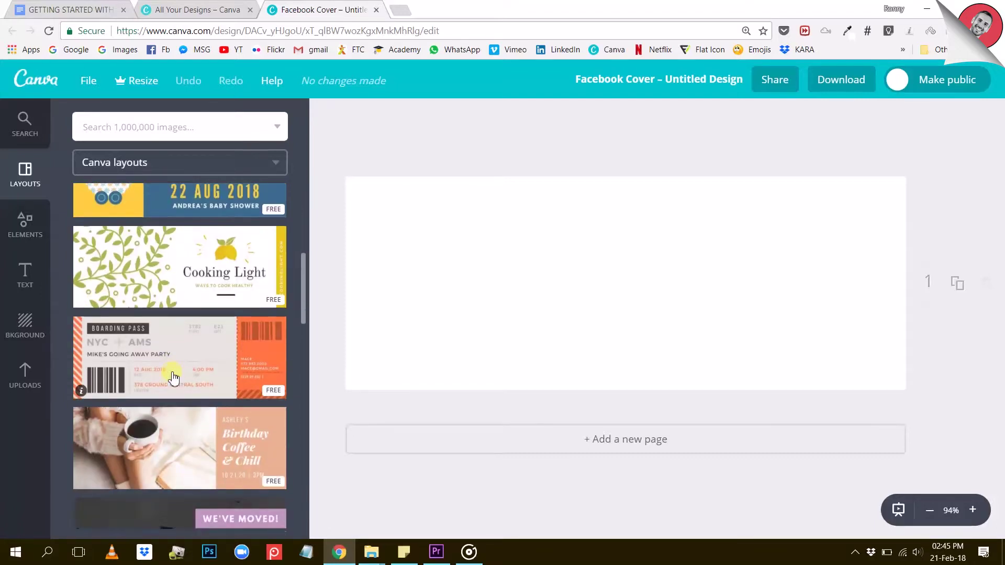
pyautogui.scroll(-3, 173, 378)
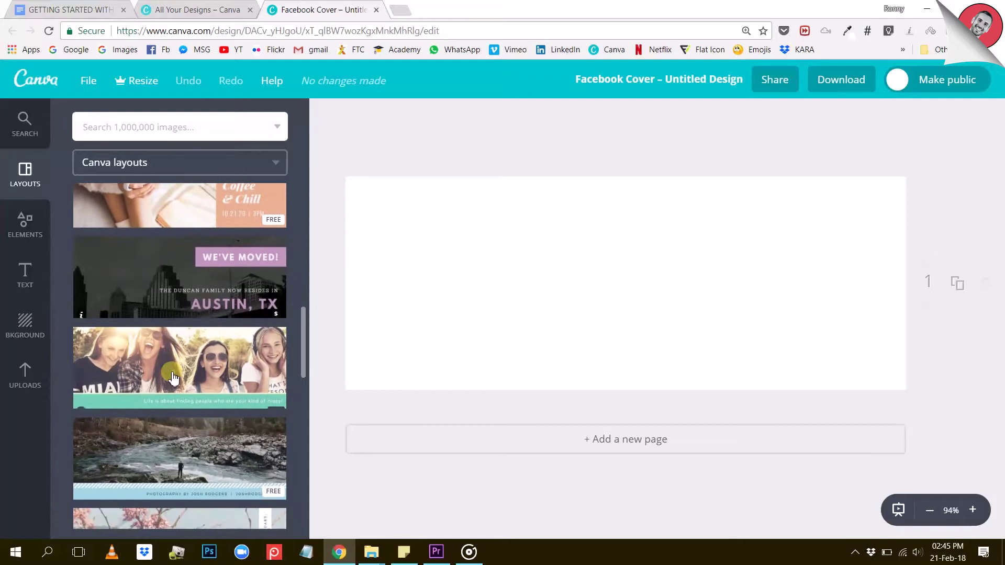
pyautogui.scroll(-4, 173, 378)
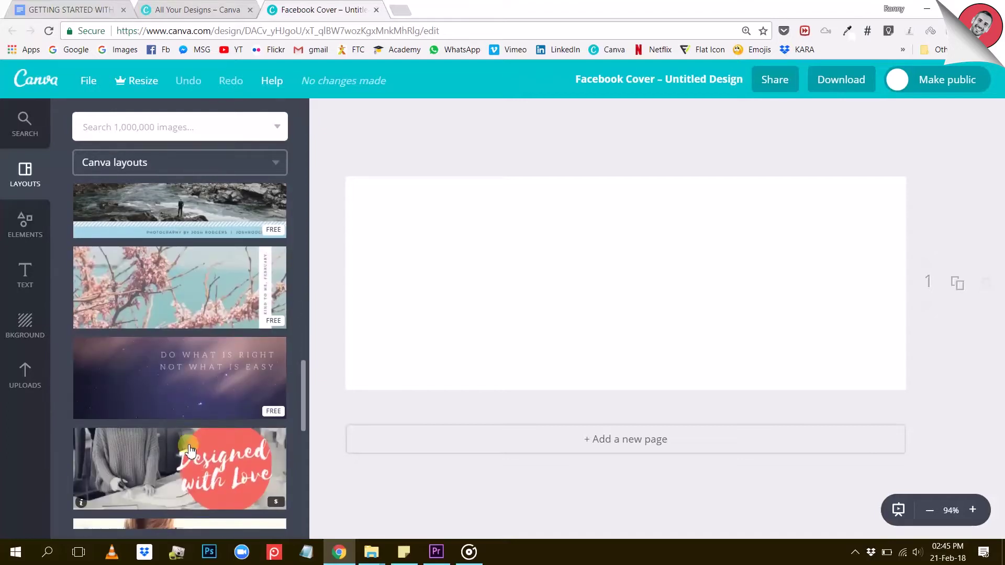
pyautogui.scroll(-2, 187, 449)
pyautogui.scroll(-1, 190, 451)
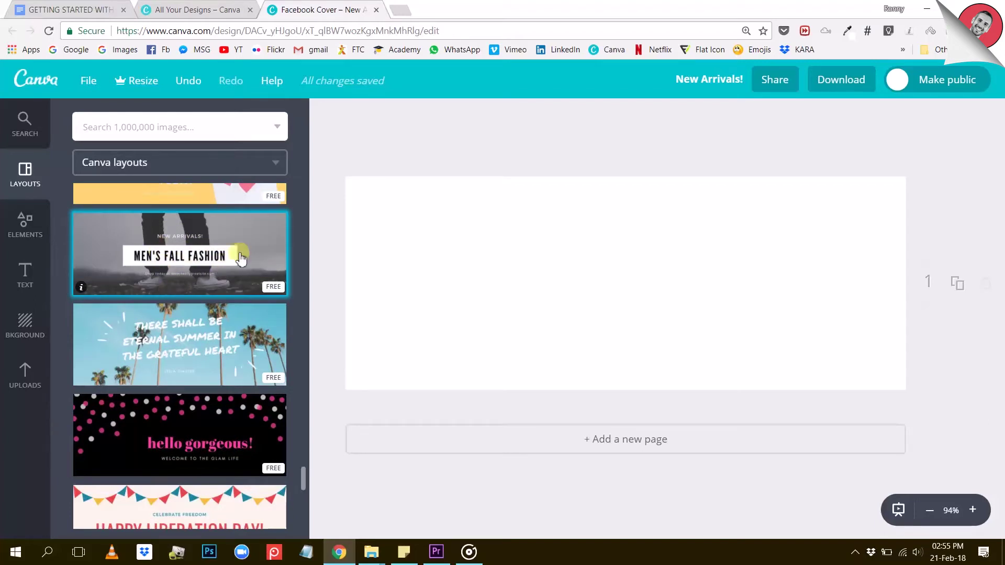
# Apply the Men's Fall Fashion layout, then select its background photo and NEW ARRIVALS text
pyautogui.click(259, 246)
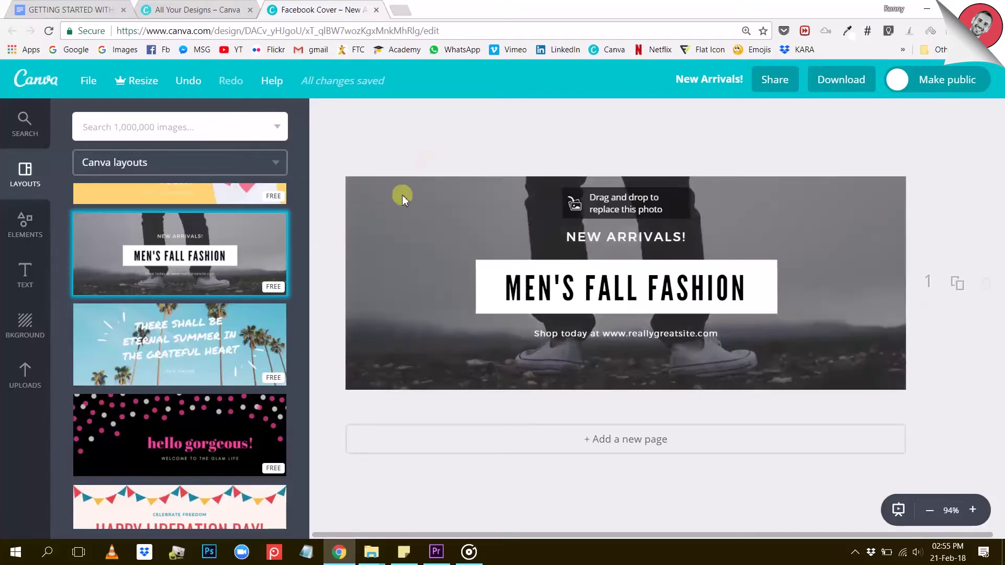
pyautogui.click(407, 254)
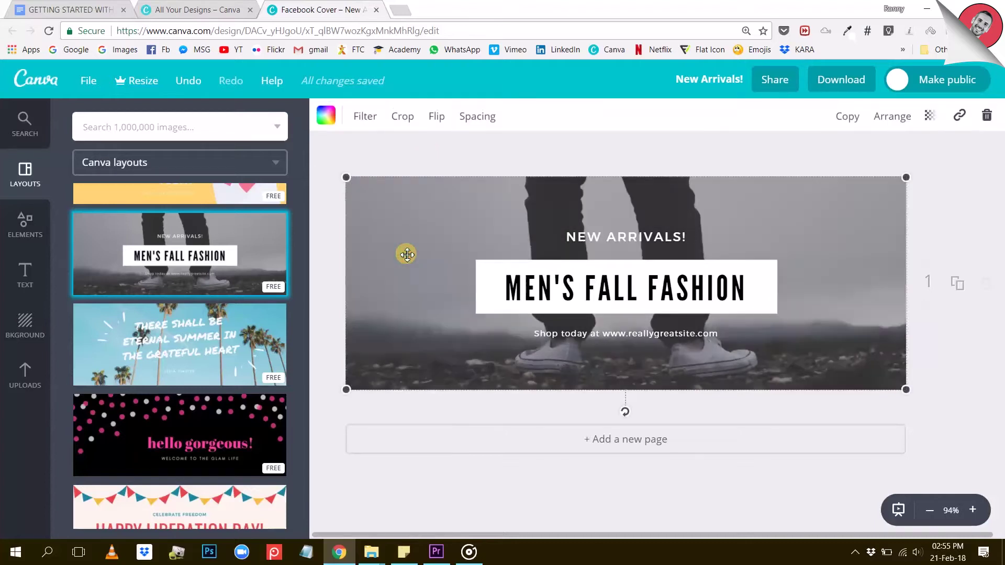
pyautogui.click(489, 280)
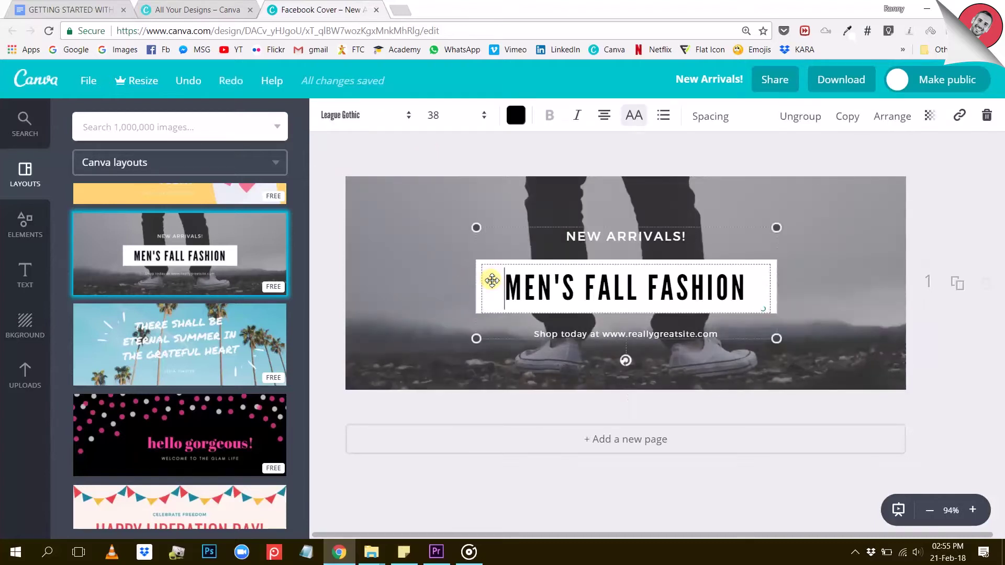
pyautogui.click(572, 237)
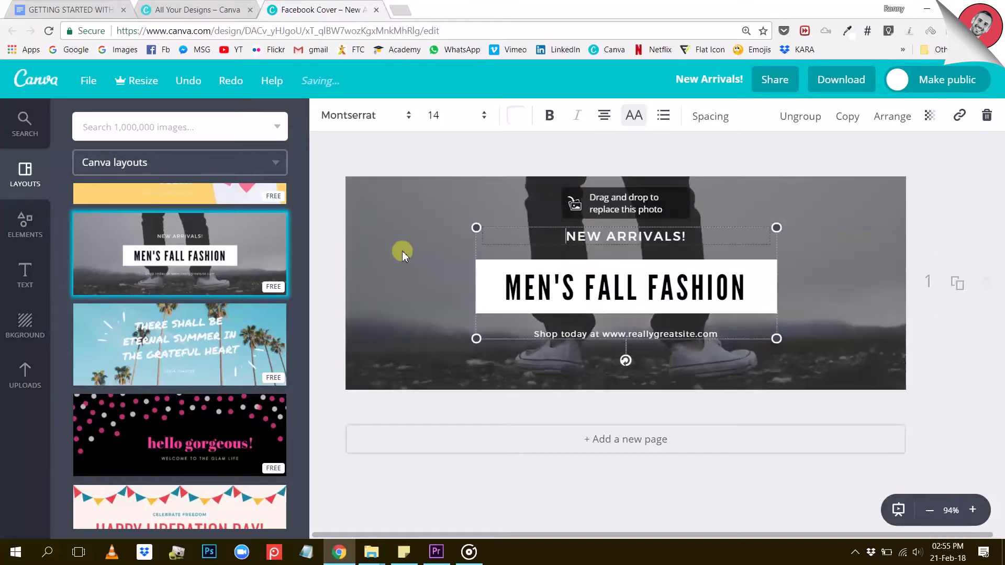
pyautogui.click(402, 250)
pyautogui.click(402, 252)
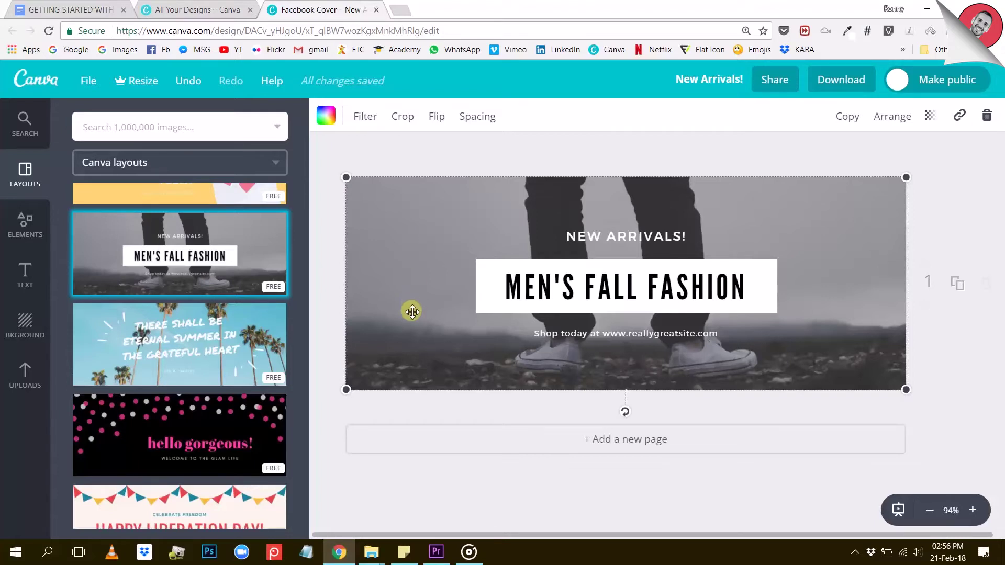
# Browse the Search and Elements panels, peek at Free Photos, and return to the Elements grid
pyautogui.click(199, 130)
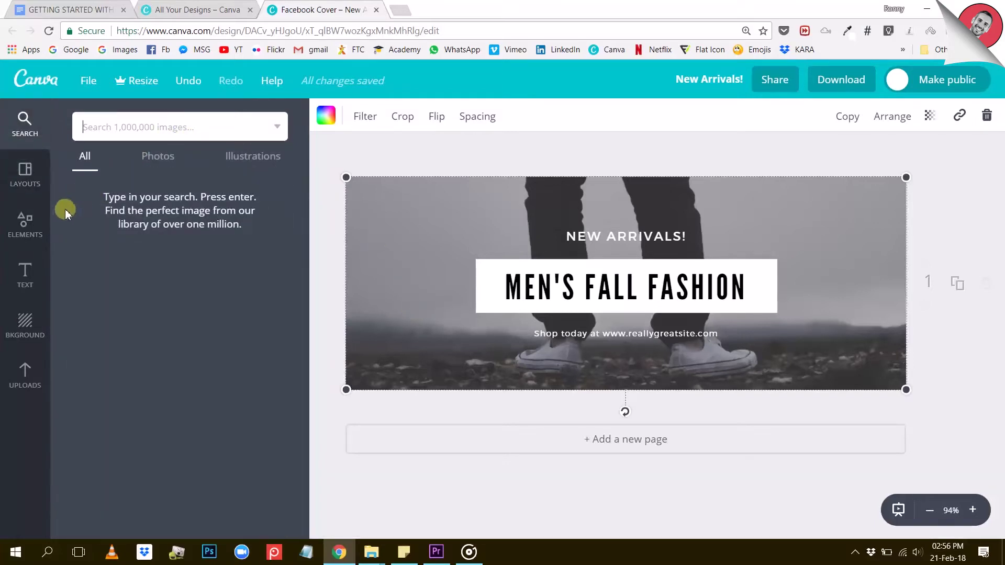
pyautogui.click(25, 227)
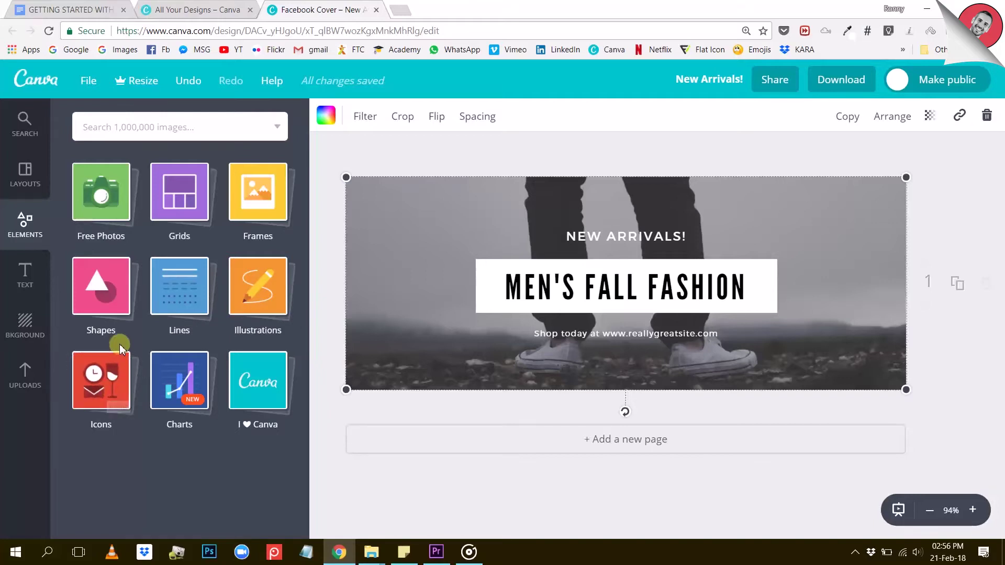
pyautogui.click(101, 191)
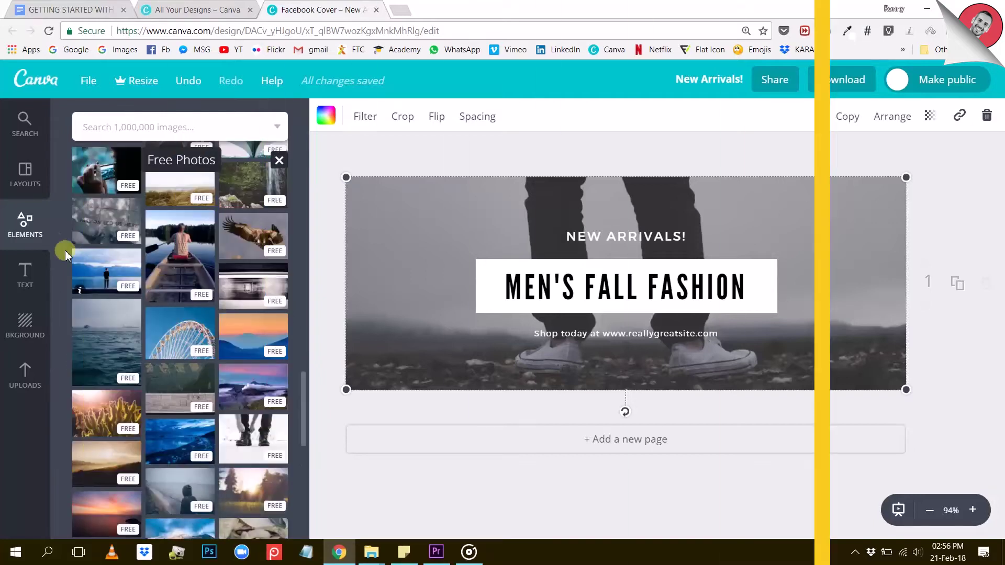
pyautogui.click(43, 231)
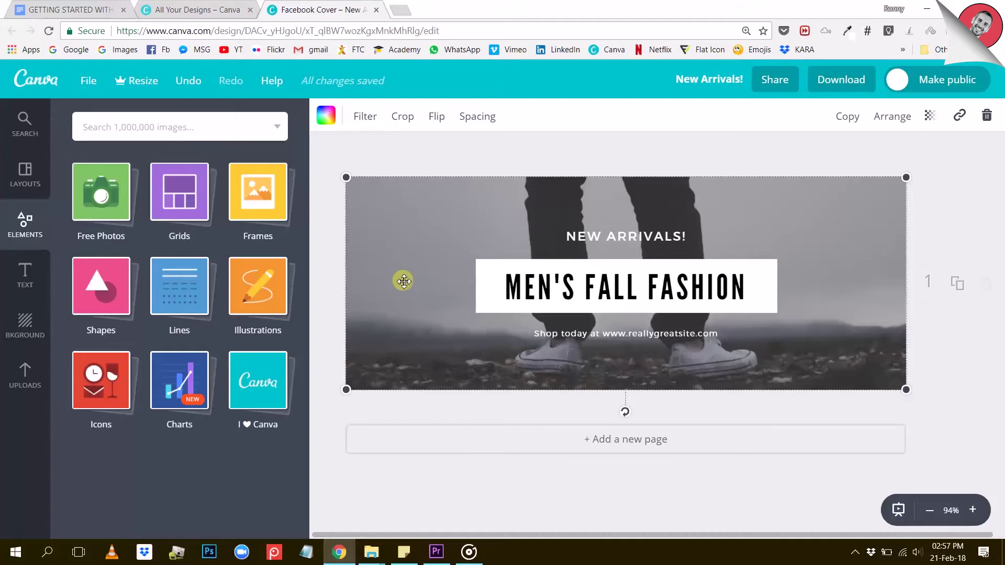
# Upload the DHAKA2015 basket-weavers photo and drag it onto the cover as the background
pyautogui.click(29, 382)
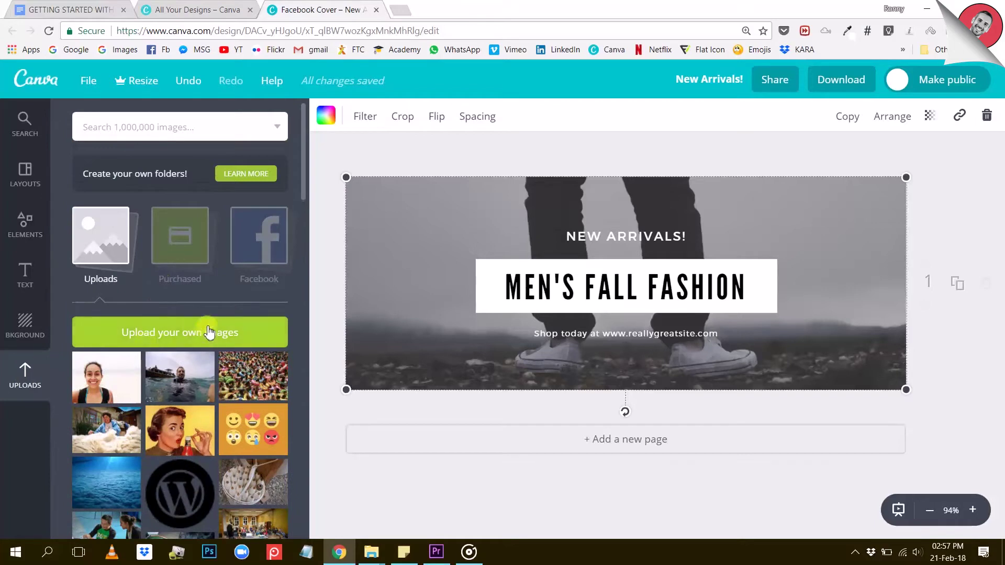
pyautogui.click(188, 332)
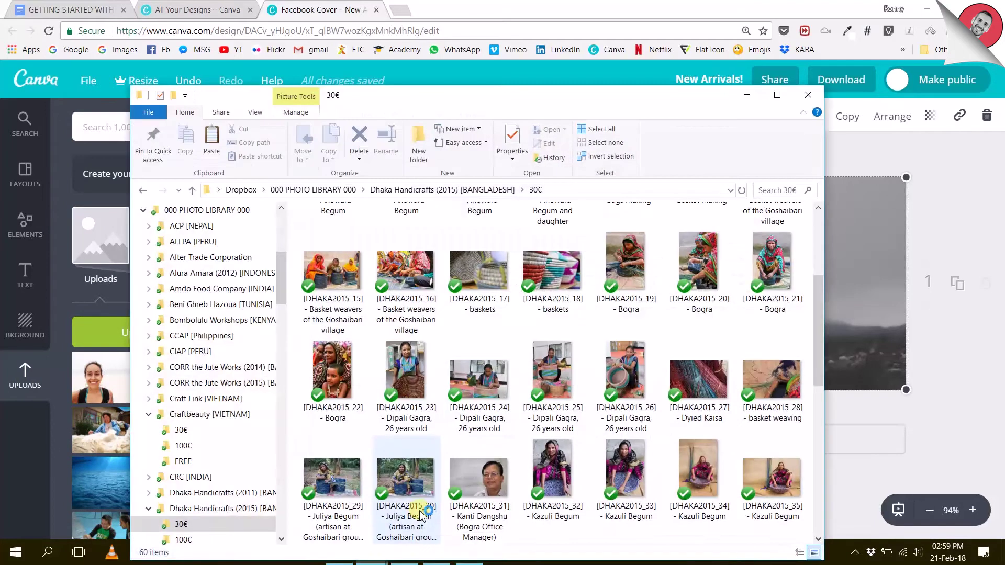
pyautogui.moveTo(408, 277); pyautogui.dragTo(108, 385)
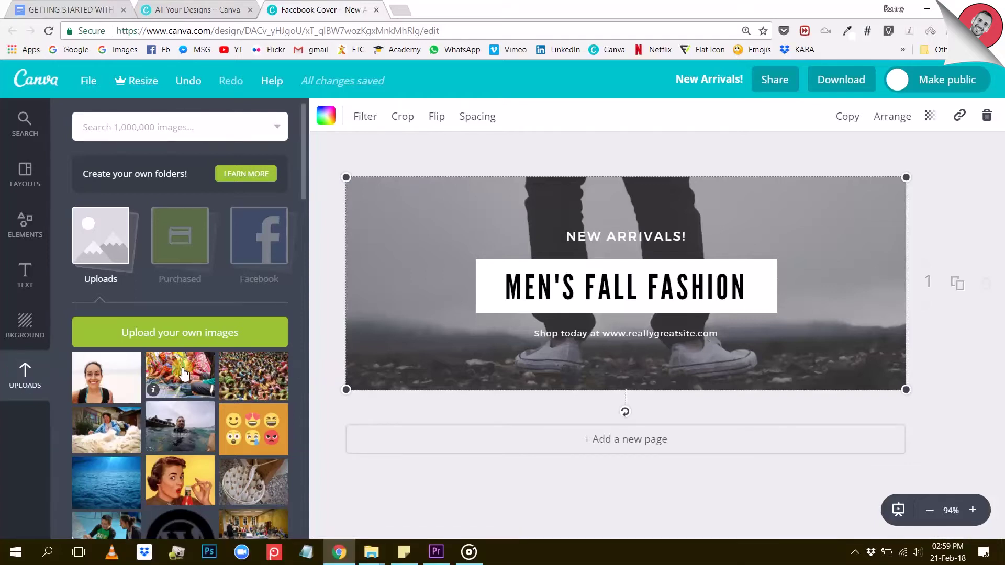
pyautogui.moveTo(192, 367); pyautogui.dragTo(445, 280)
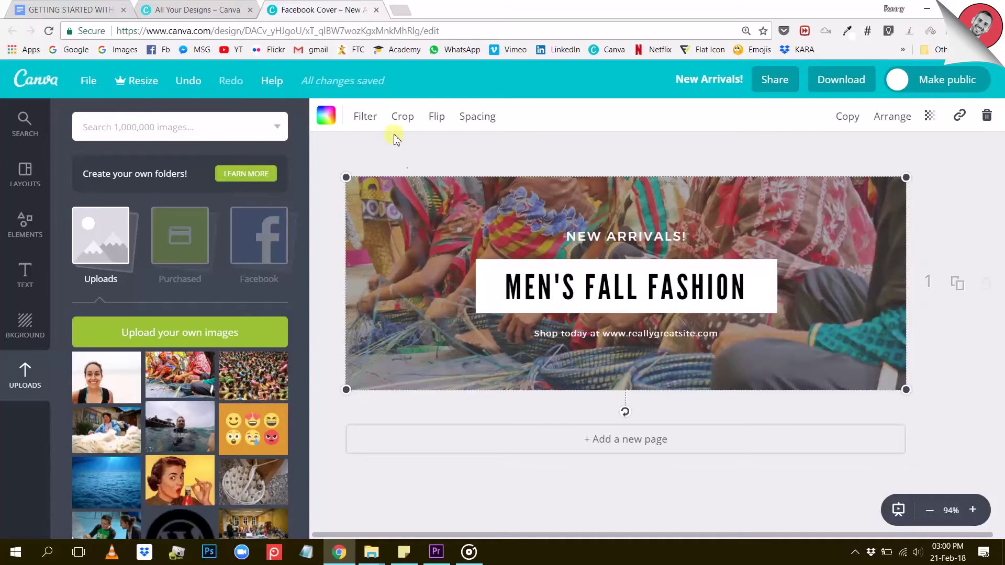
# Mute the background photo's filter: brightness −14, contrast −84, with blur adjusted
pyautogui.click(369, 119)
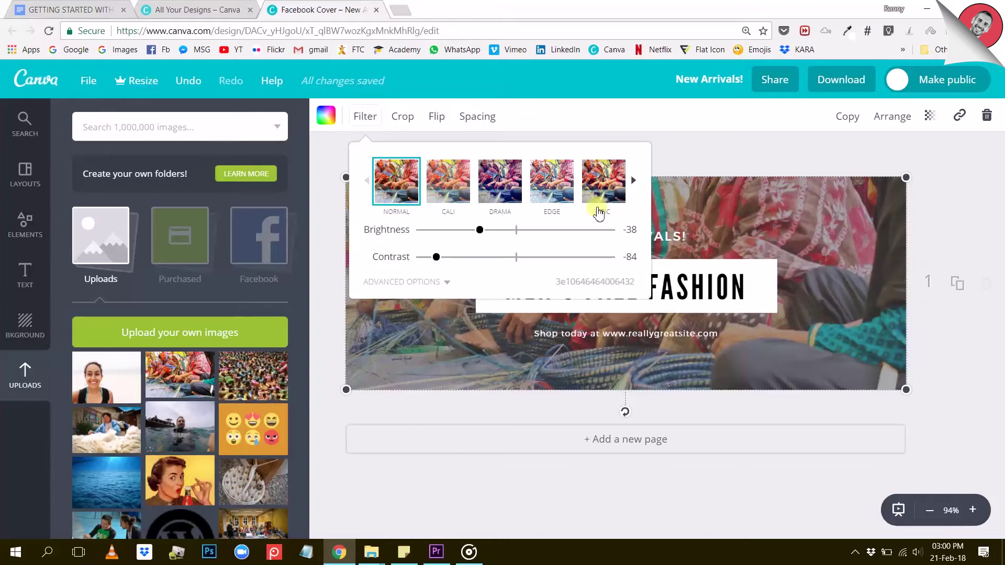
pyautogui.moveTo(485, 237)
pyautogui.mouseDown()
pyautogui.moveTo(513, 236)
pyautogui.moveTo(477, 240)
pyautogui.moveTo(504, 239)
pyautogui.mouseUp()
pyautogui.click(411, 285)
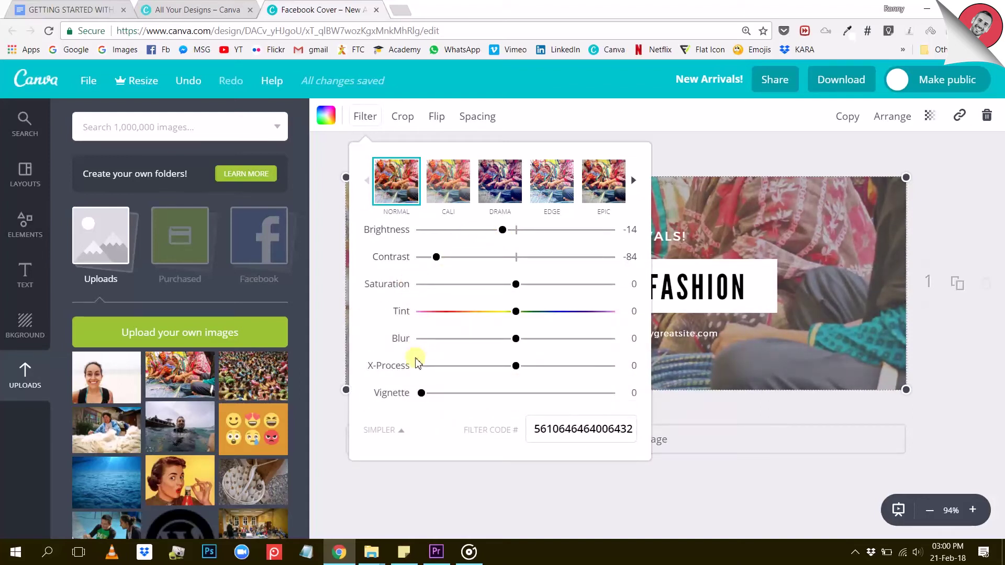
pyautogui.moveTo(515, 339)
pyautogui.mouseDown()
pyautogui.moveTo(485, 336)
pyautogui.moveTo(515, 339)
pyautogui.mouseUp()
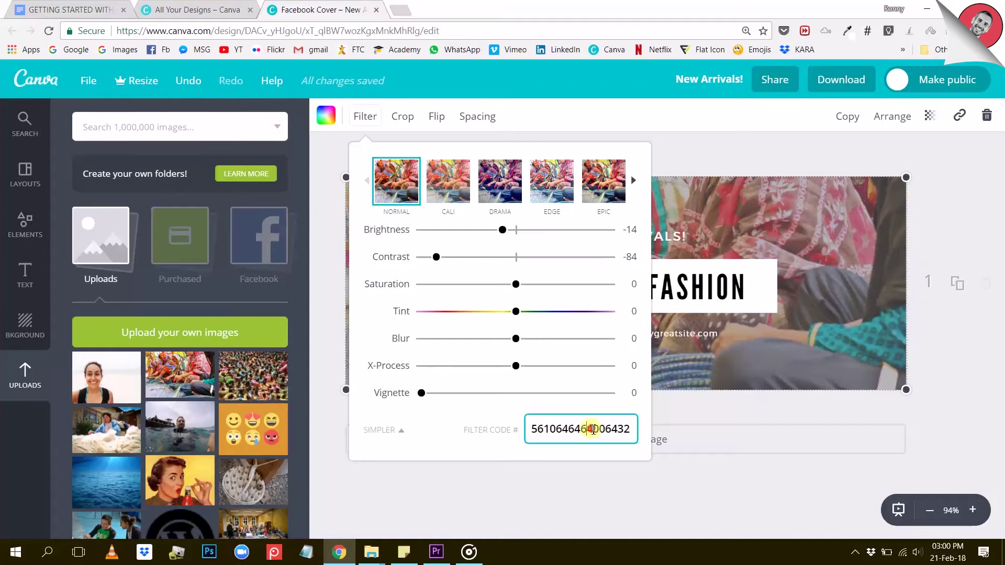
# Copy the photo's filter code and close the filter settings
pyautogui.doubleClick(592, 429)
pyautogui.rightClick(592, 429)
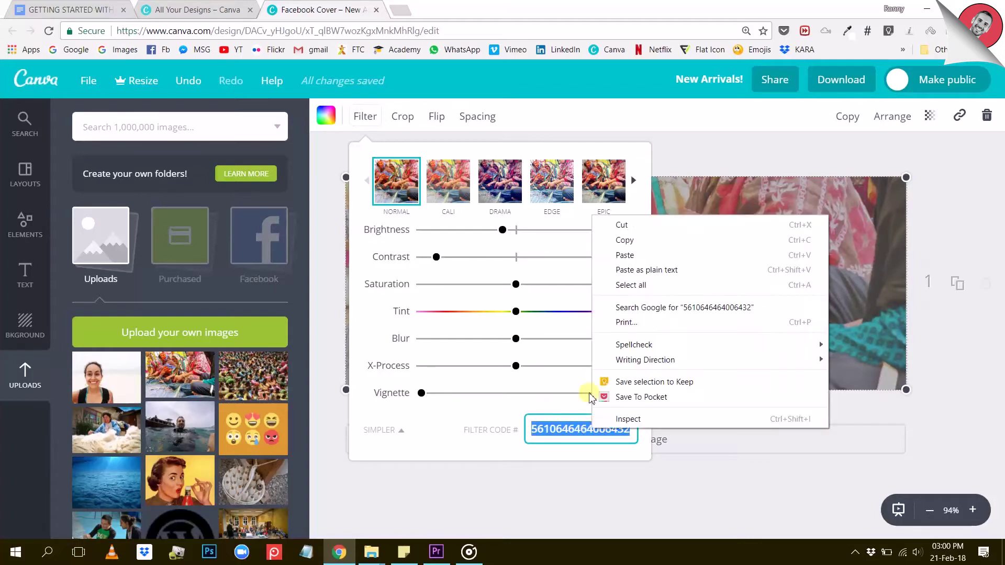
pyautogui.click(630, 246)
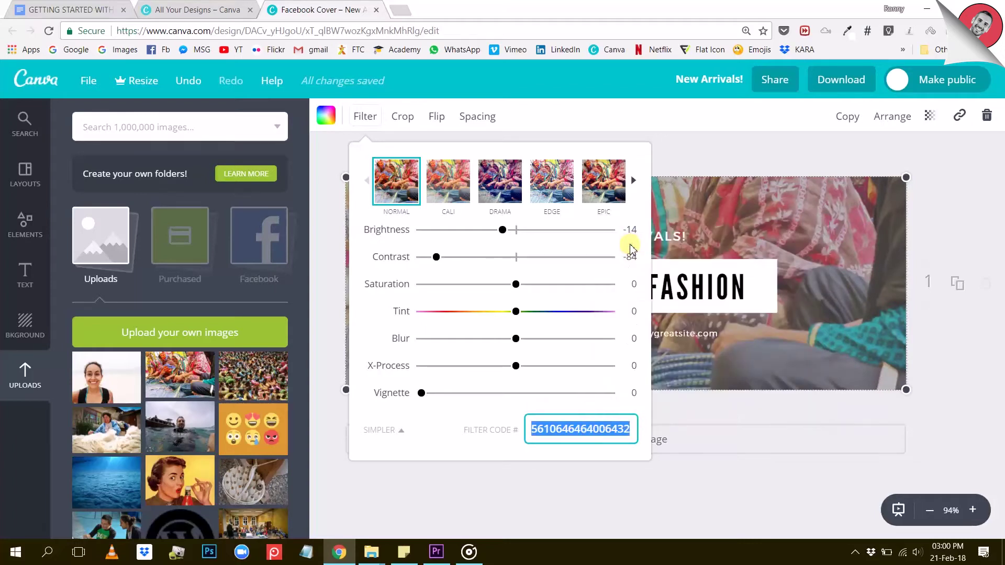
pyautogui.click(744, 415)
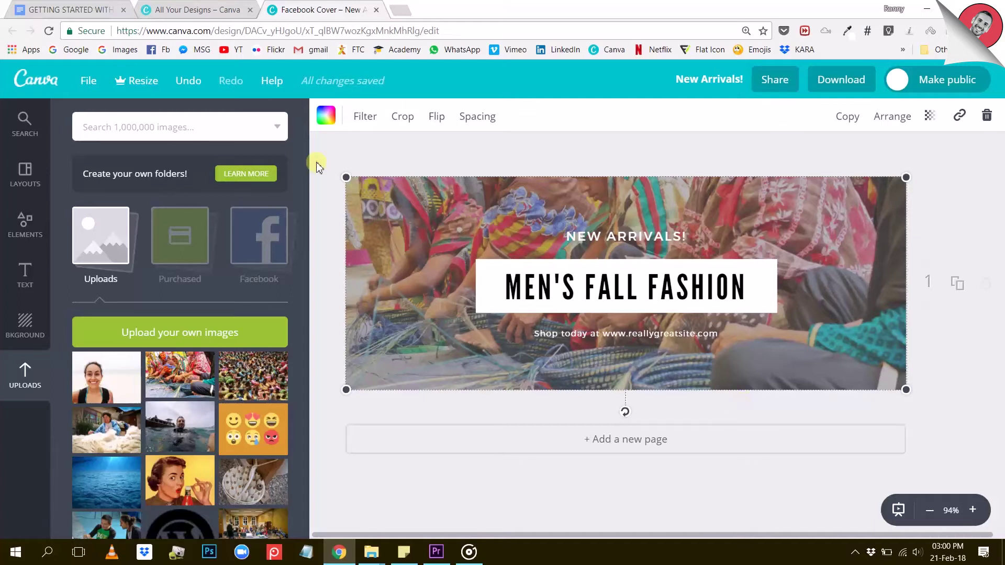
# Recrop the photo to show the weaving hands, and flip it horizontally and back
pyautogui.click(403, 119)
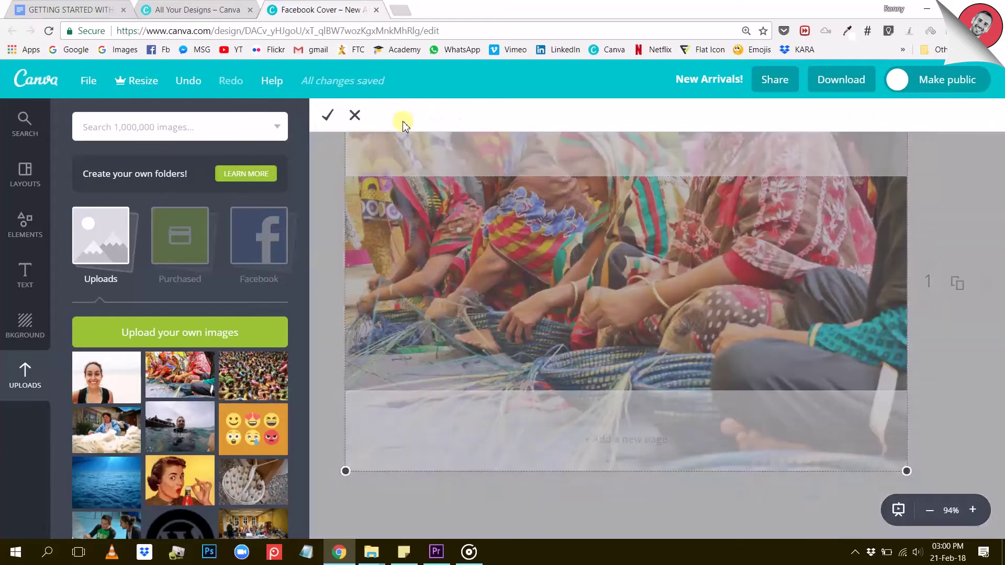
pyautogui.moveTo(415, 265); pyautogui.dragTo(463, 179)
pyautogui.click(350, 121)
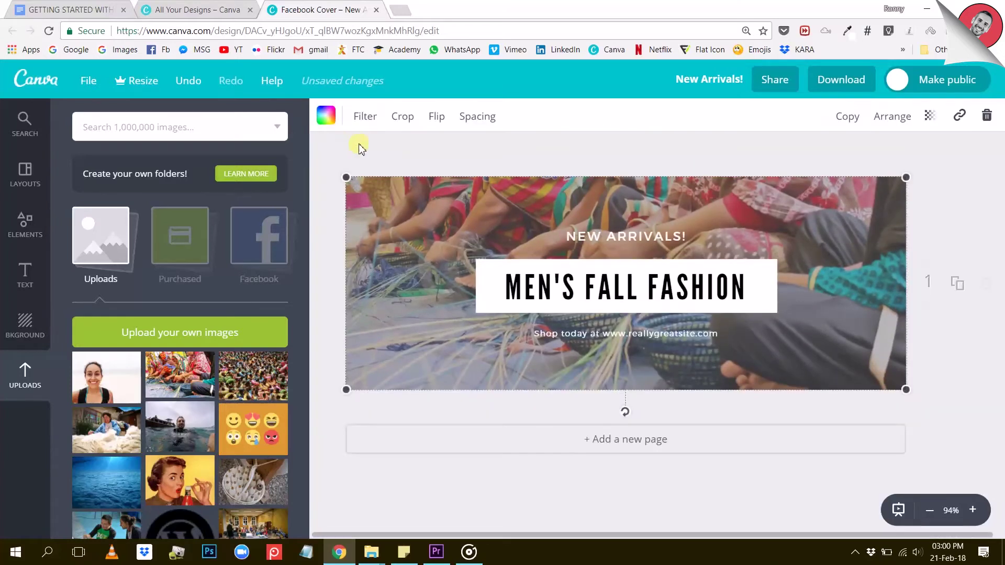
pyautogui.click(438, 117)
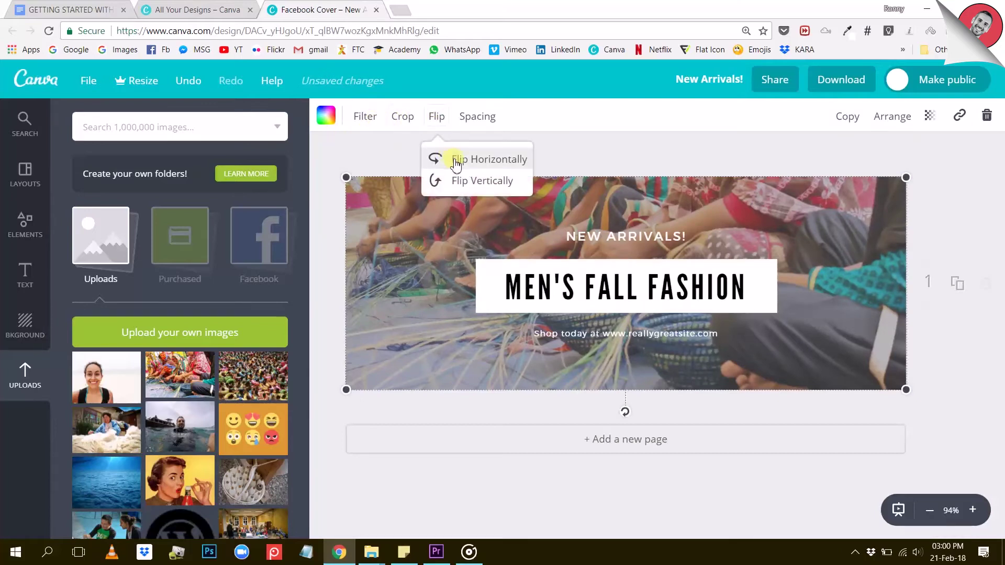
pyautogui.click(456, 163)
pyautogui.click(456, 162)
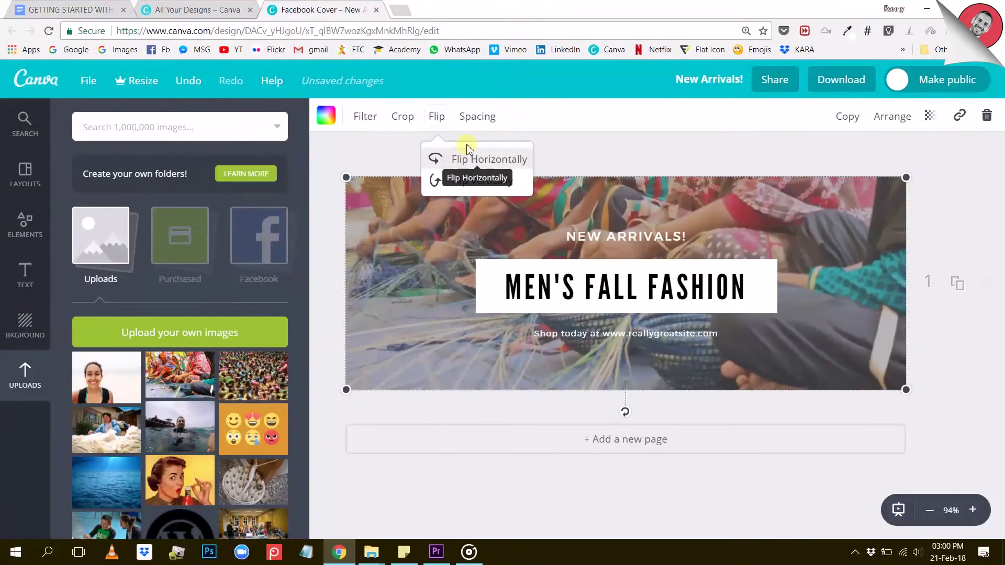
# Set the photo's spacing to 19 so a white border frames it
pyautogui.click(490, 120)
pyautogui.moveTo(522, 163); pyautogui.dragTo(551, 163)
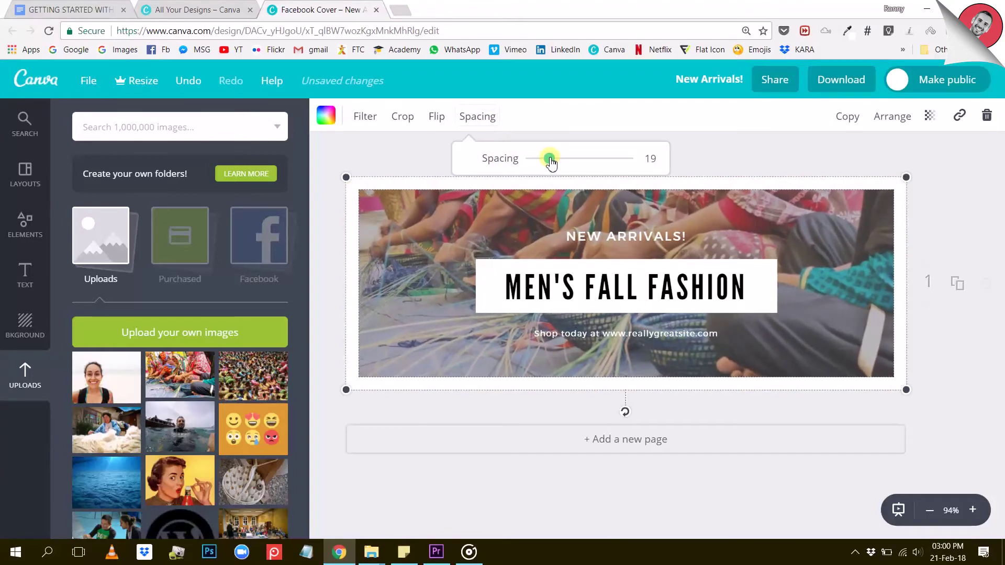
pyautogui.click(738, 168)
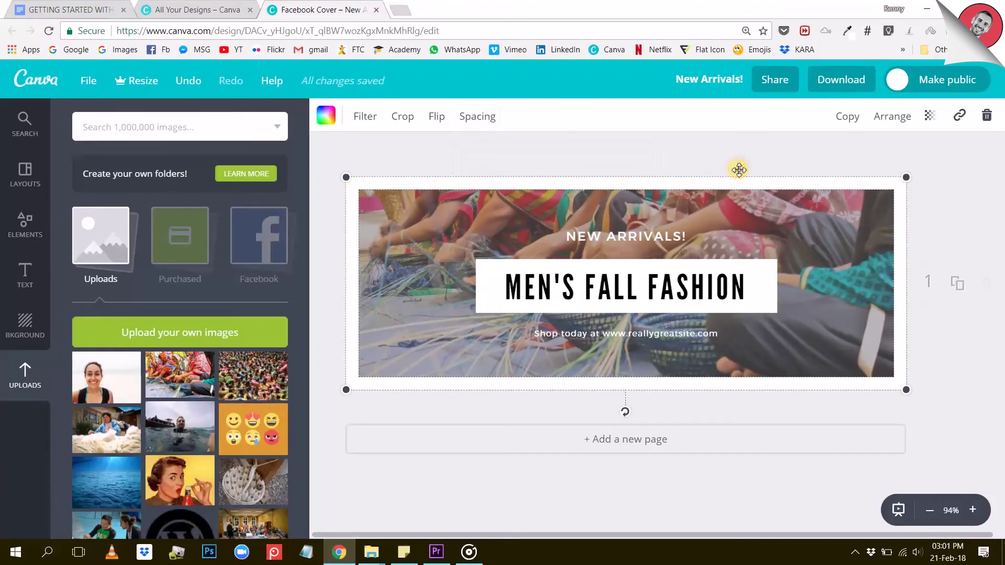
pyautogui.click(951, 213)
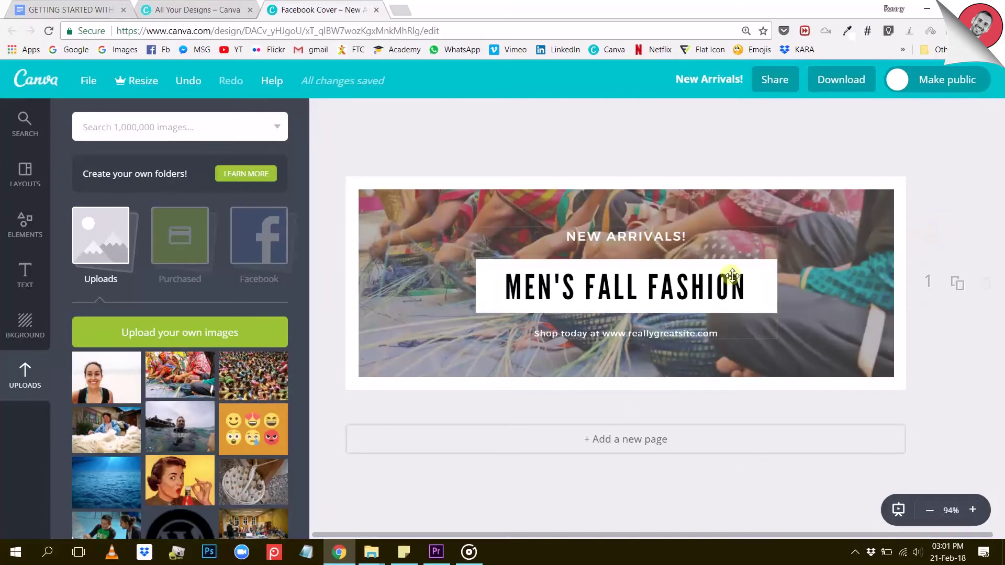
# Select the cover text group and highlight the whole MEN'S FALL FASHION headline
pyautogui.click(560, 289)
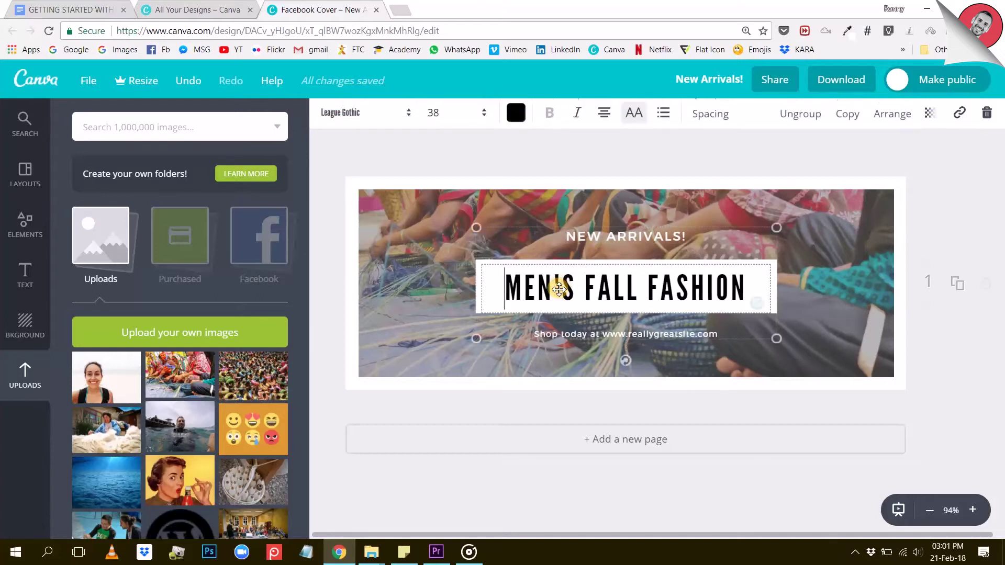
pyautogui.doubleClick(516, 290)
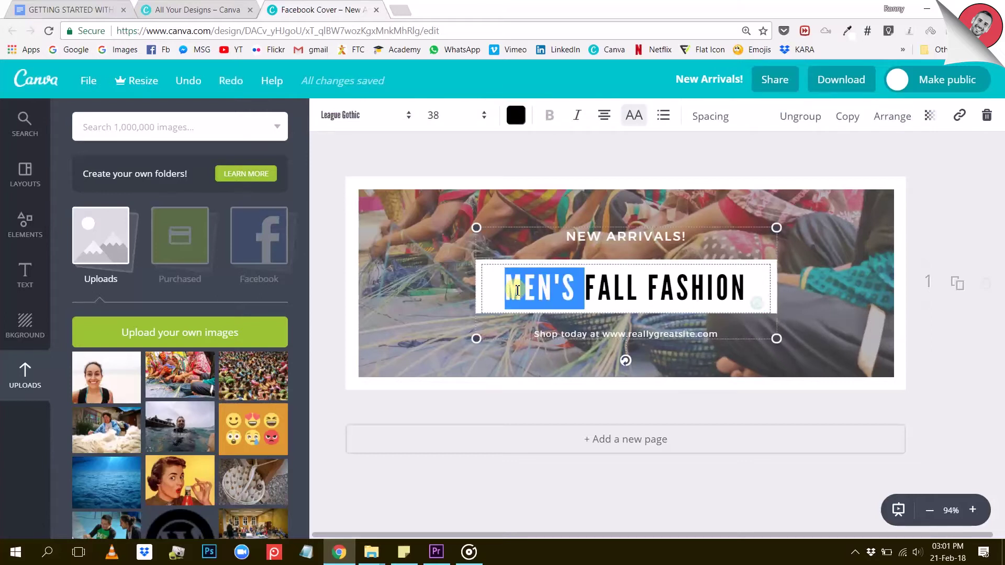
pyautogui.hotkey('ctrl', 'a')
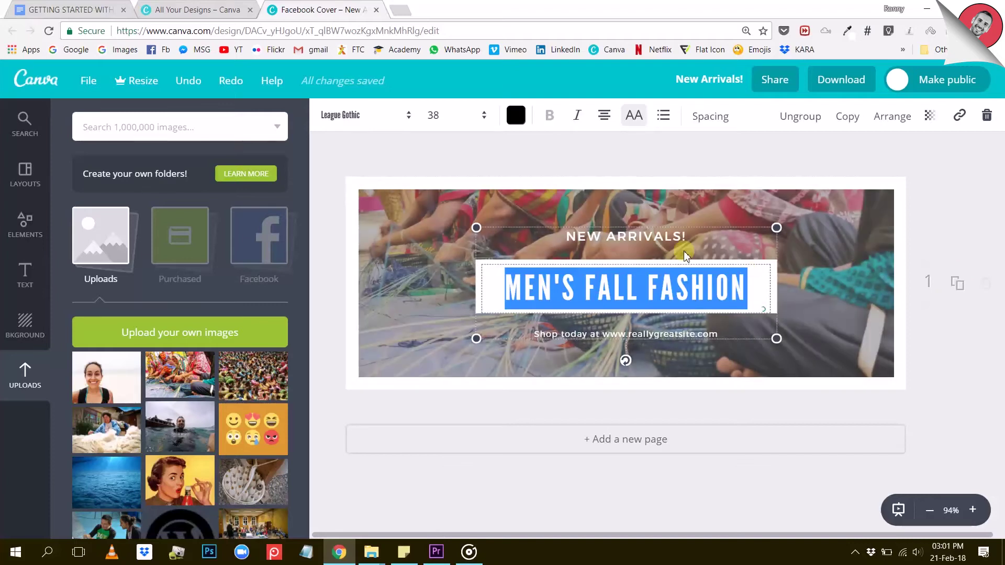
pyautogui.click(908, 225)
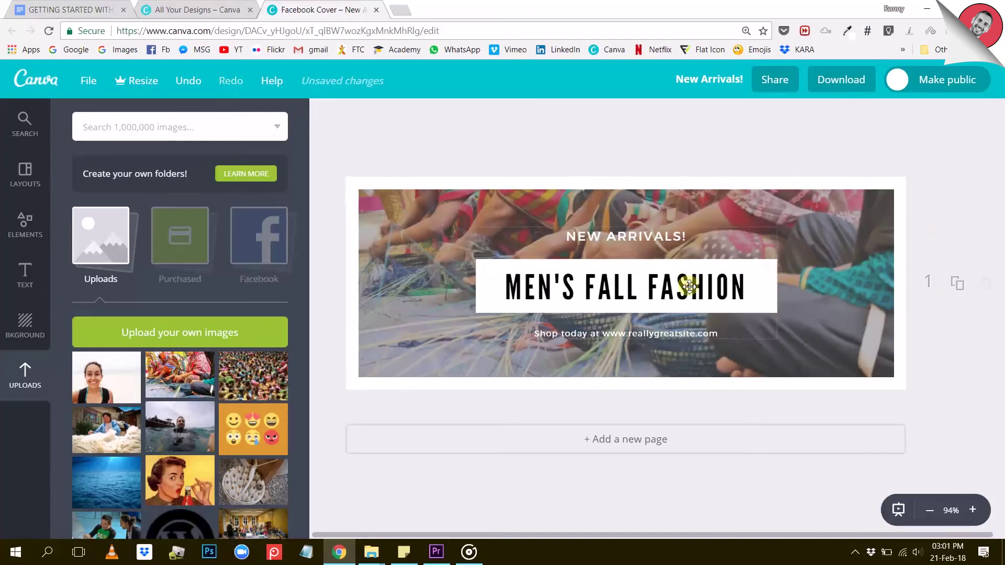
# Ungroup the cover text so NEW ARRIVALS! can be selected on its own
pyautogui.click(689, 286)
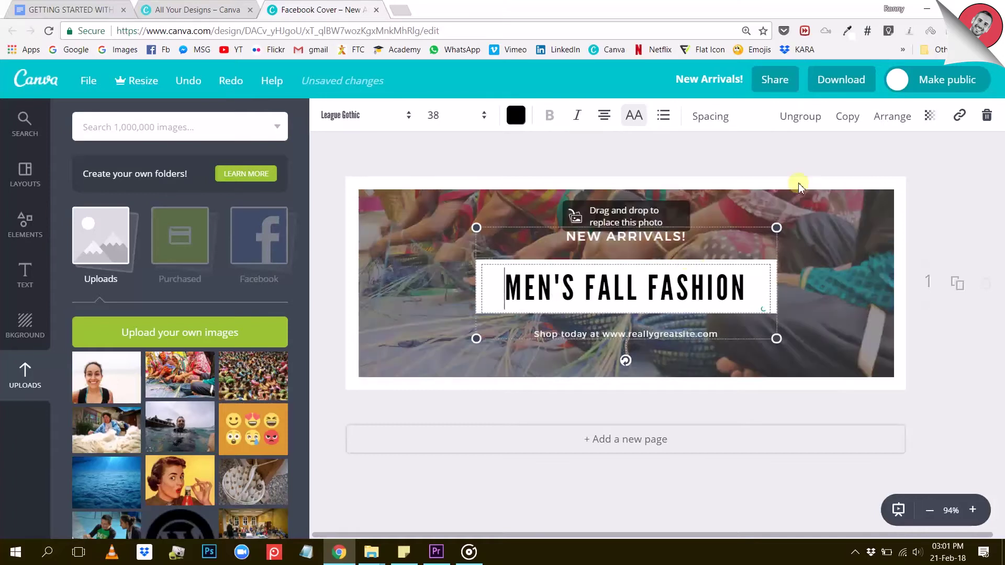
pyautogui.click(800, 117)
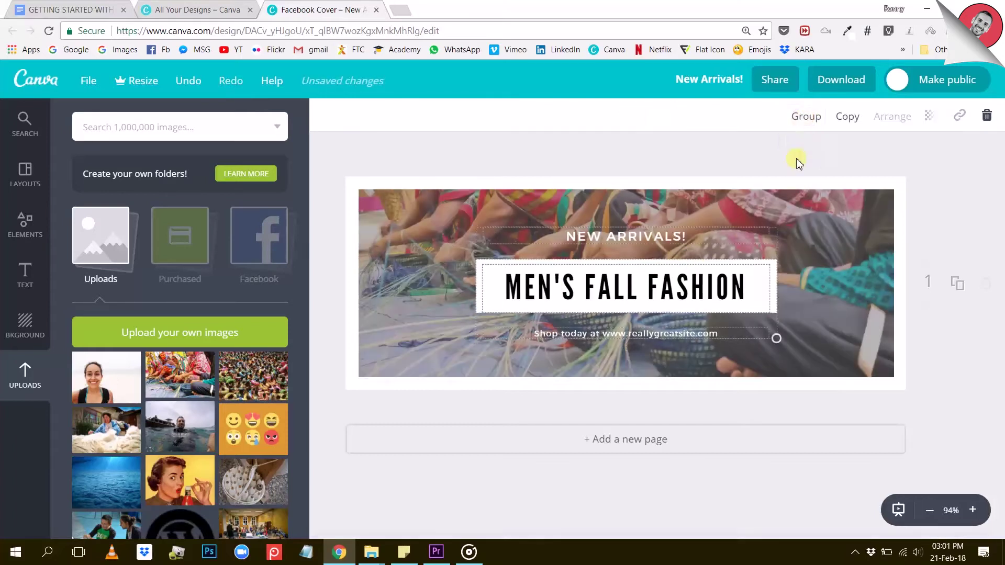
pyautogui.click(965, 184)
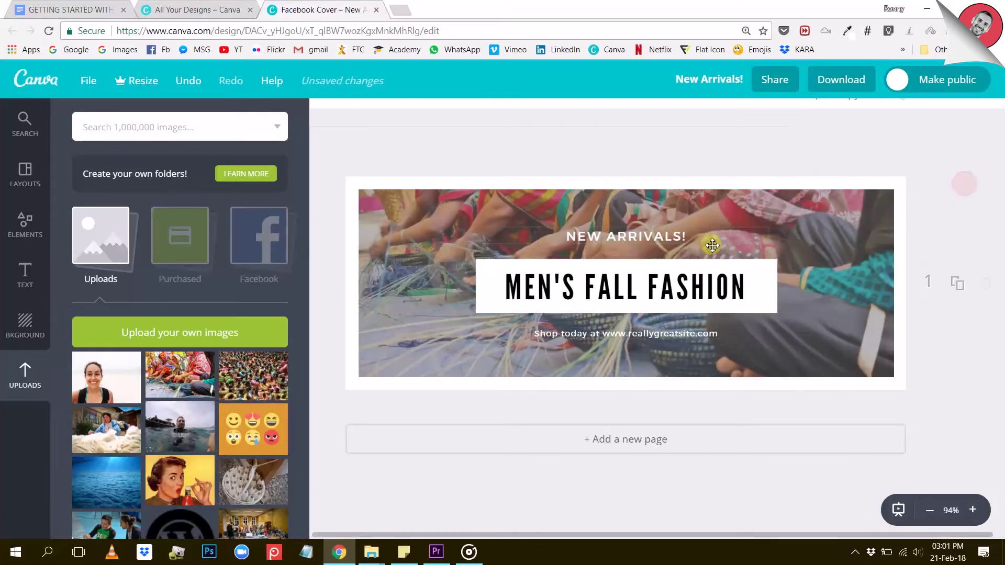
pyautogui.click(664, 233)
# Replace the headline text with 'DISCOVER OUR BASKETS'
pyautogui.click(488, 281)
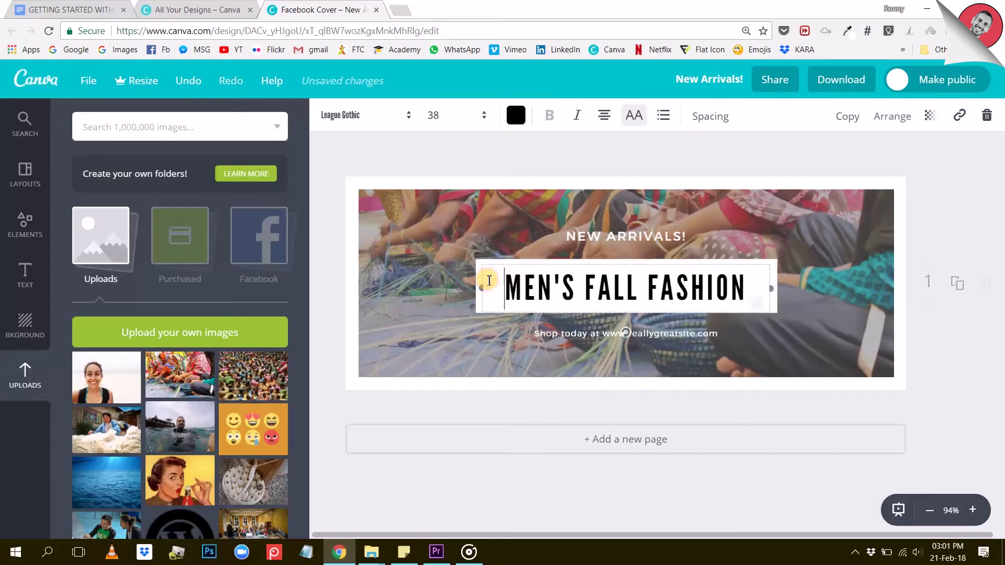
pyautogui.click(542, 327)
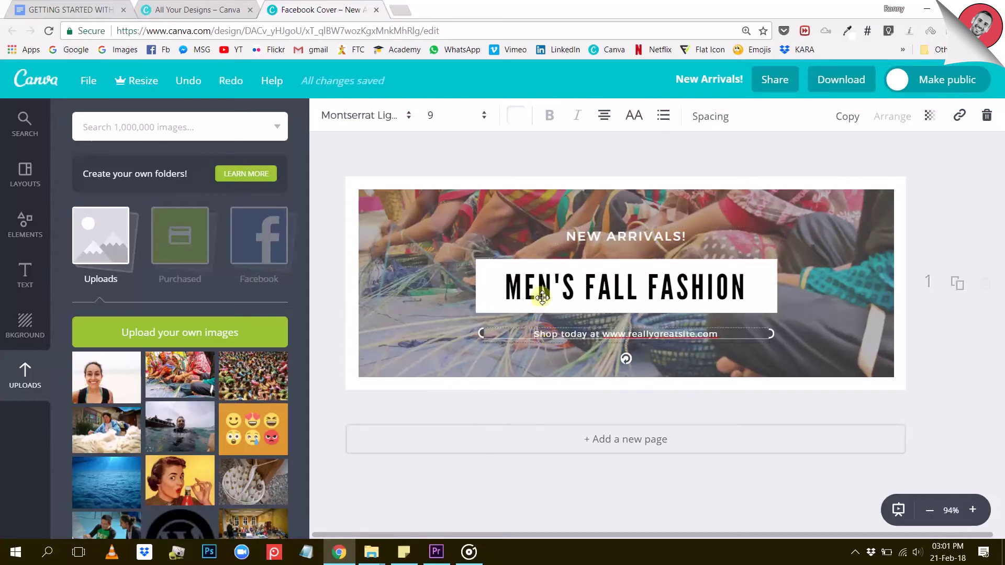
pyautogui.click(548, 283)
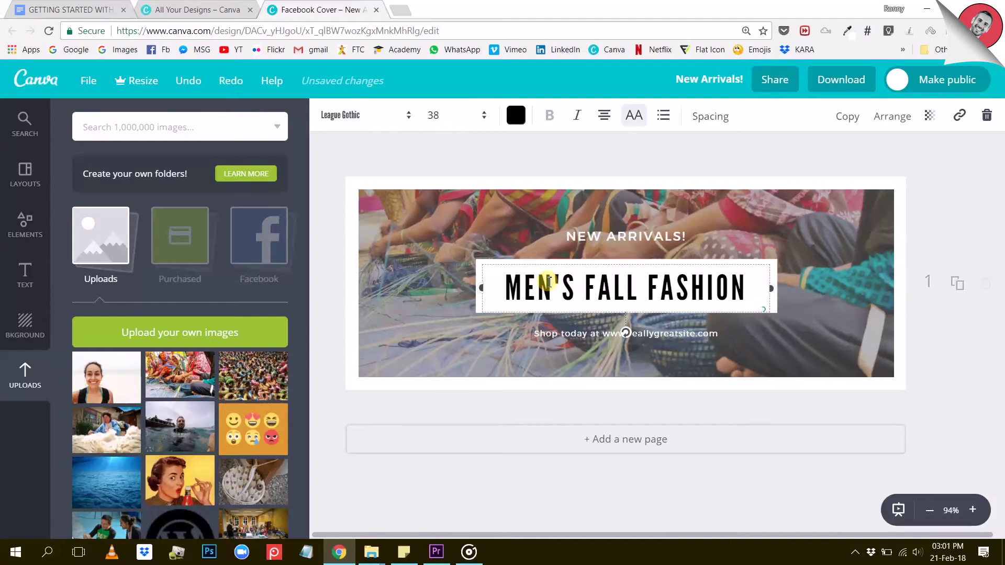
pyautogui.tripleClick(548, 283)
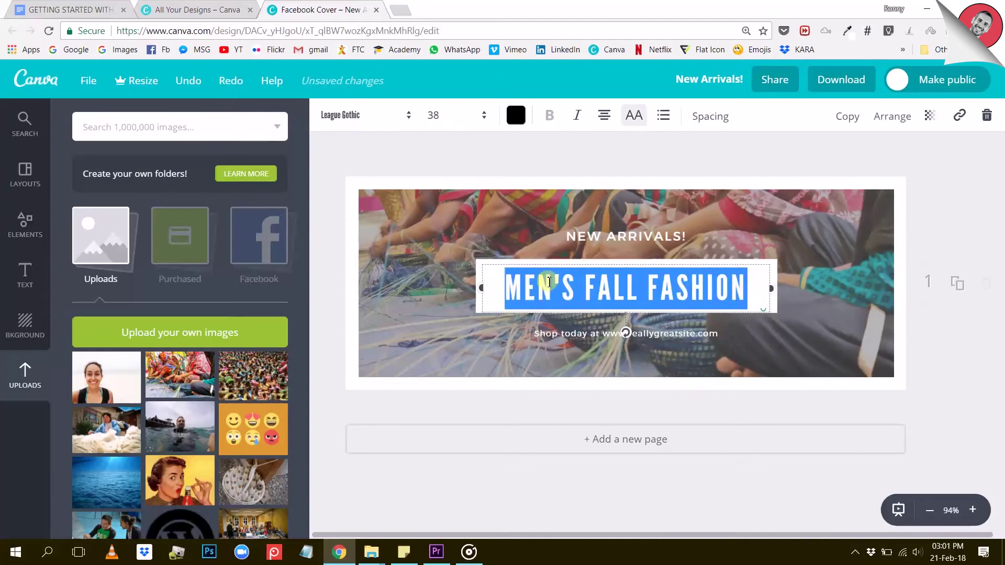
pyautogui.write('DISCOVER ')
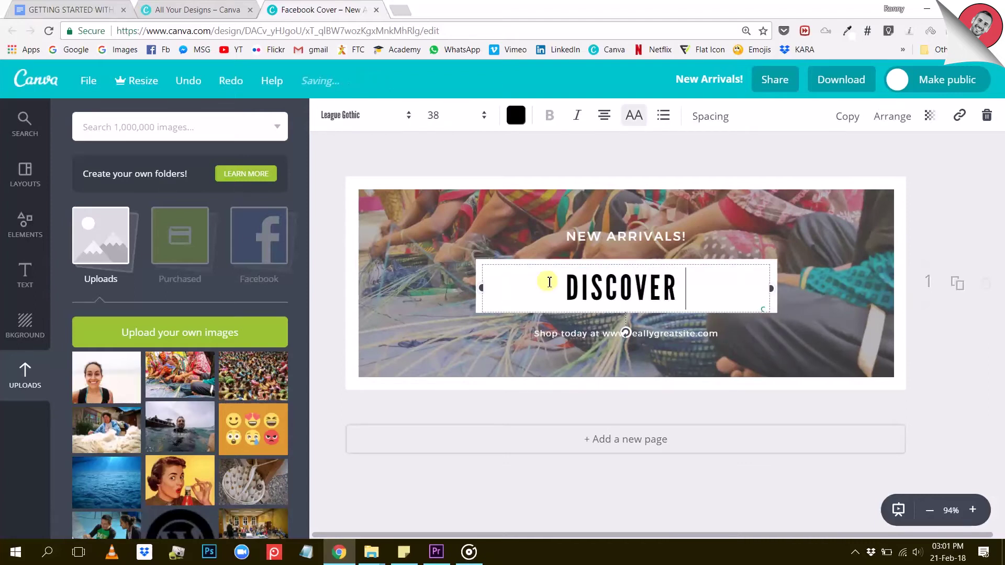
pyautogui.write('OUR BASKETS')
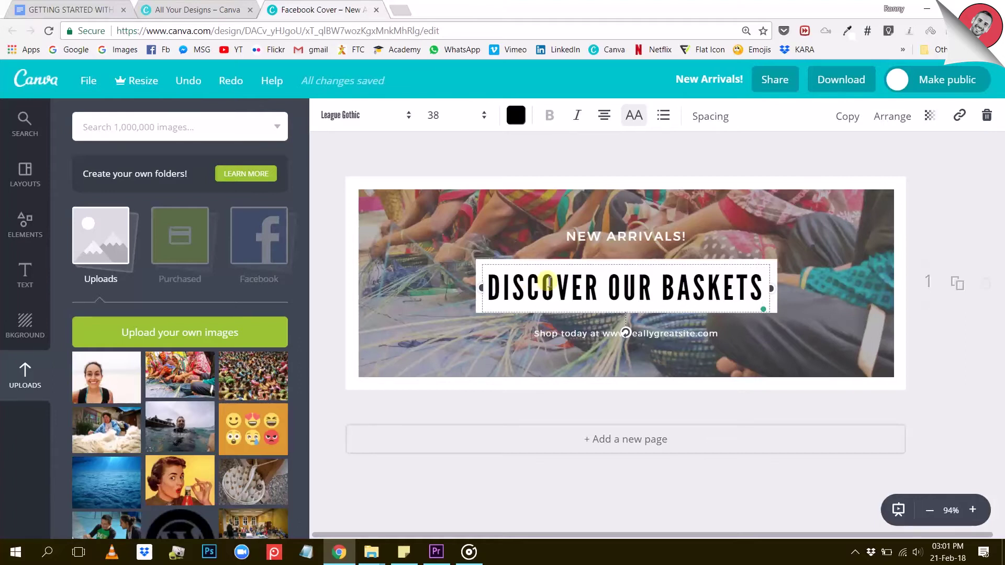
# Select the new headline and scroll through the font list
pyautogui.tripleClick(547, 282)
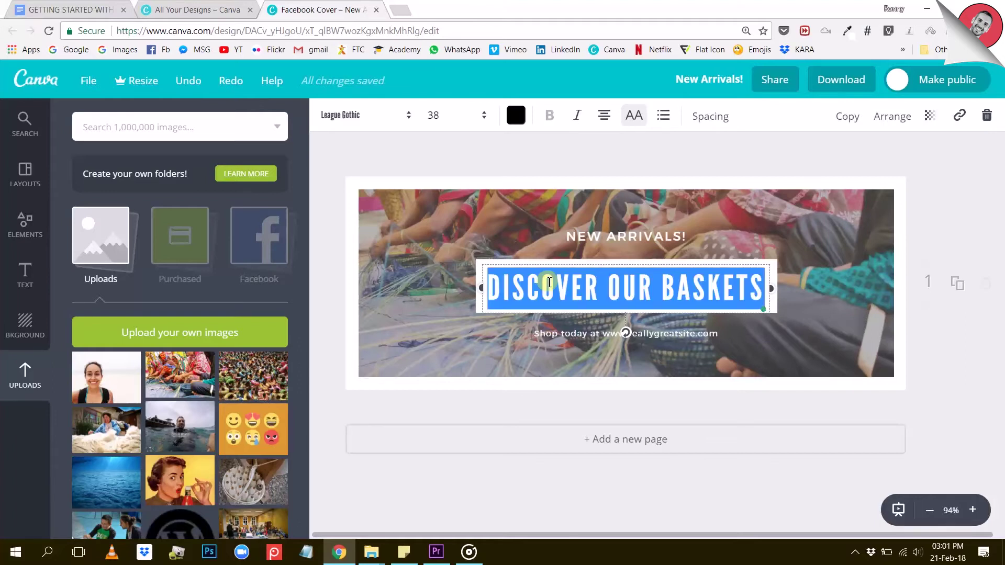
pyautogui.click(349, 118)
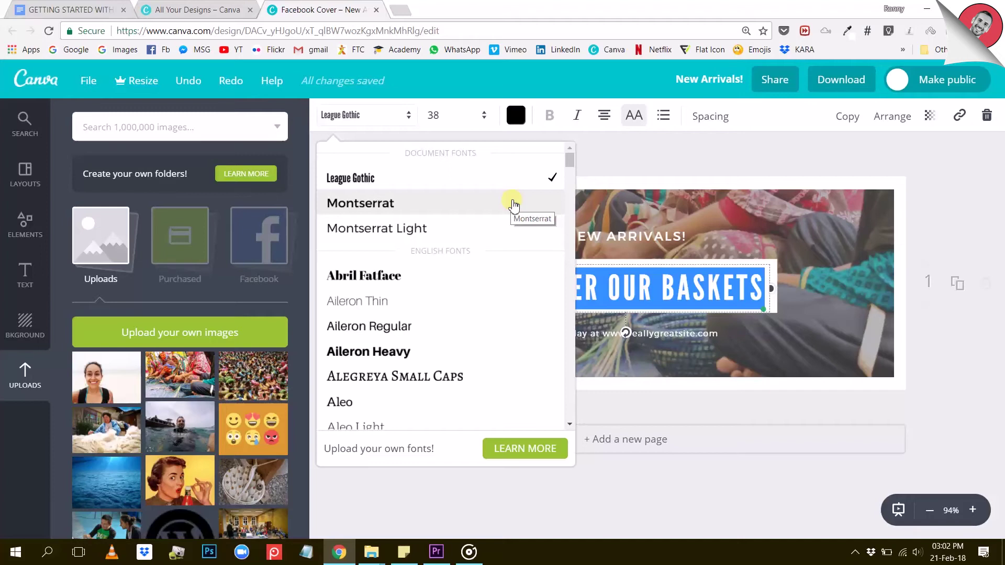
pyautogui.scroll(-4, 471, 285)
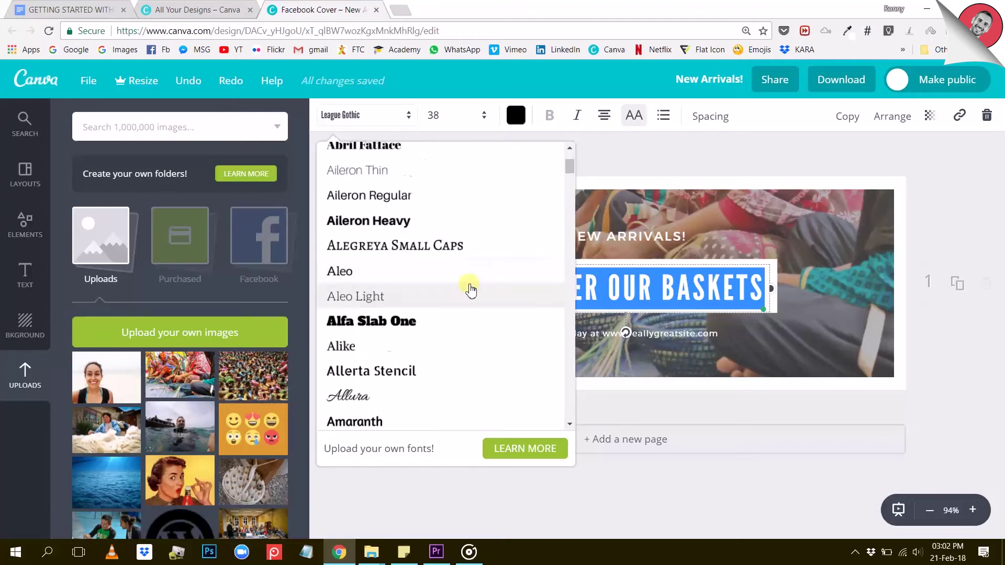
pyautogui.scroll(-12, 470, 291)
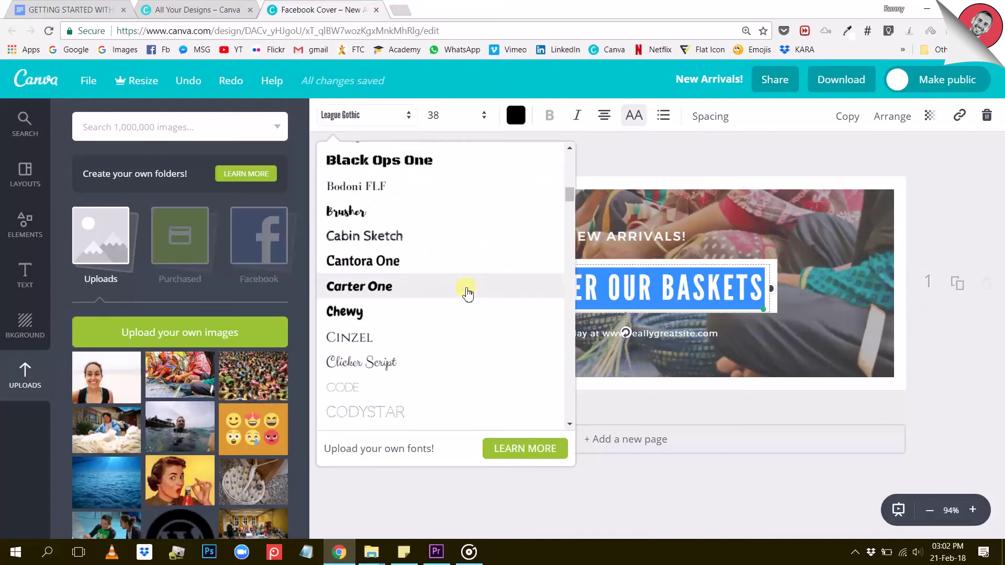
pyautogui.scroll(-8, 466, 294)
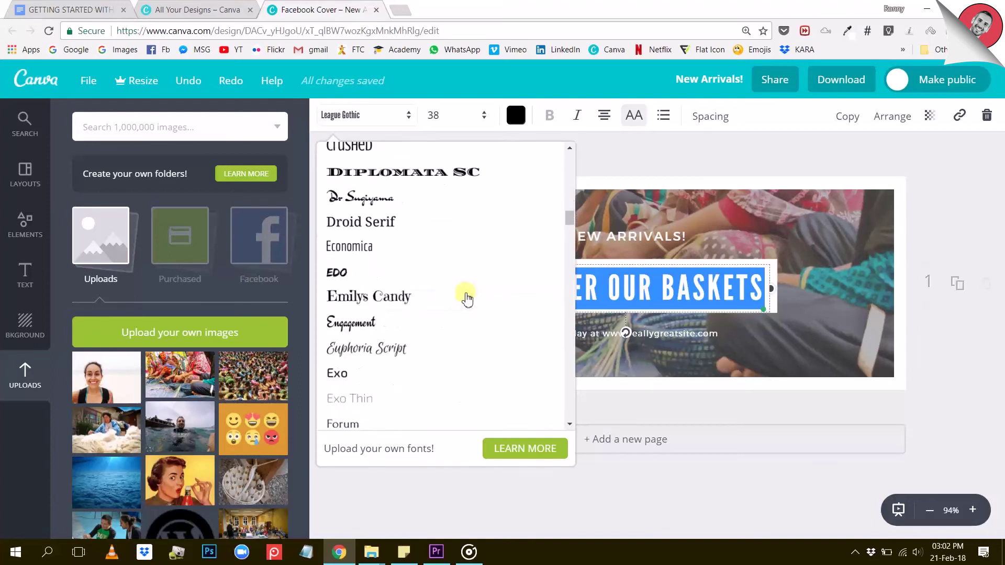
# Keep League Gothic and set the headline font size to 32
pyautogui.click(619, 152)
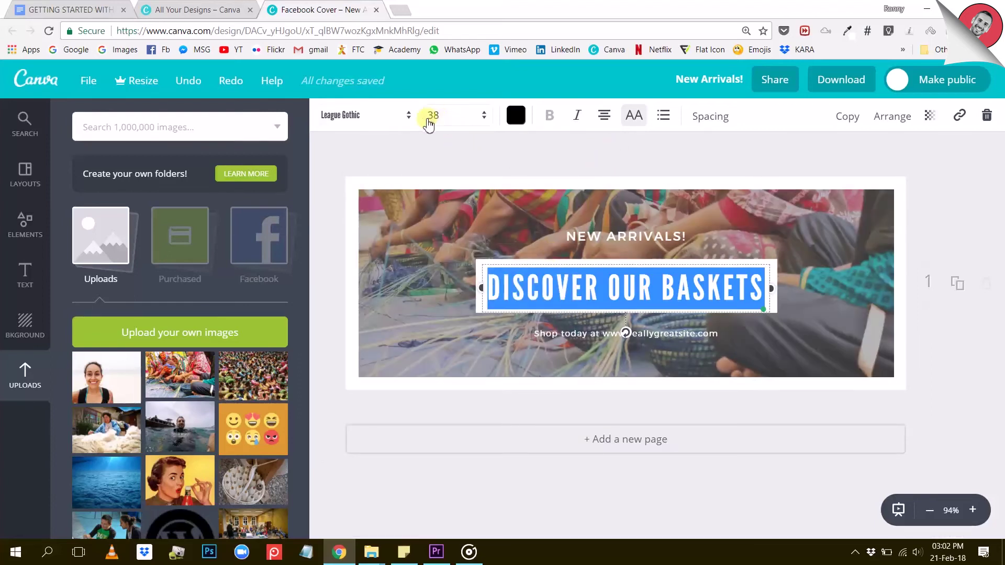
pyautogui.click(470, 115)
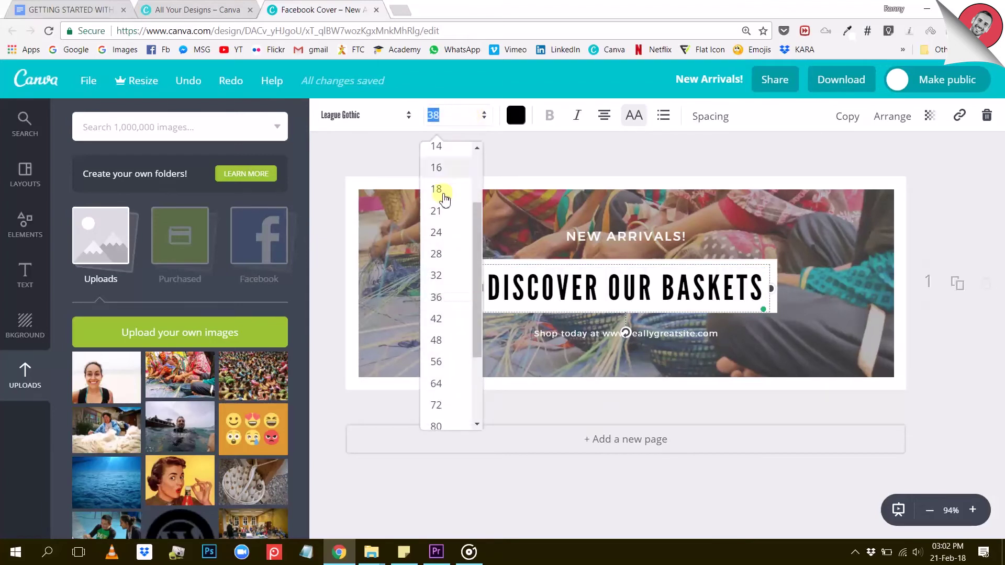
pyautogui.click(539, 148)
pyautogui.click(432, 115)
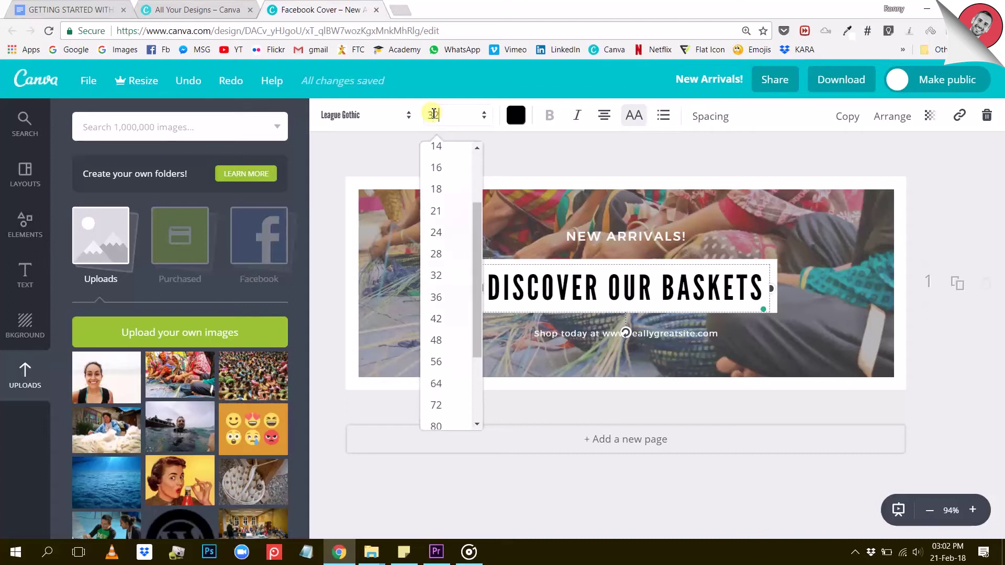
pyautogui.write('32')
pyautogui.press('Return')
pyautogui.click(516, 144)
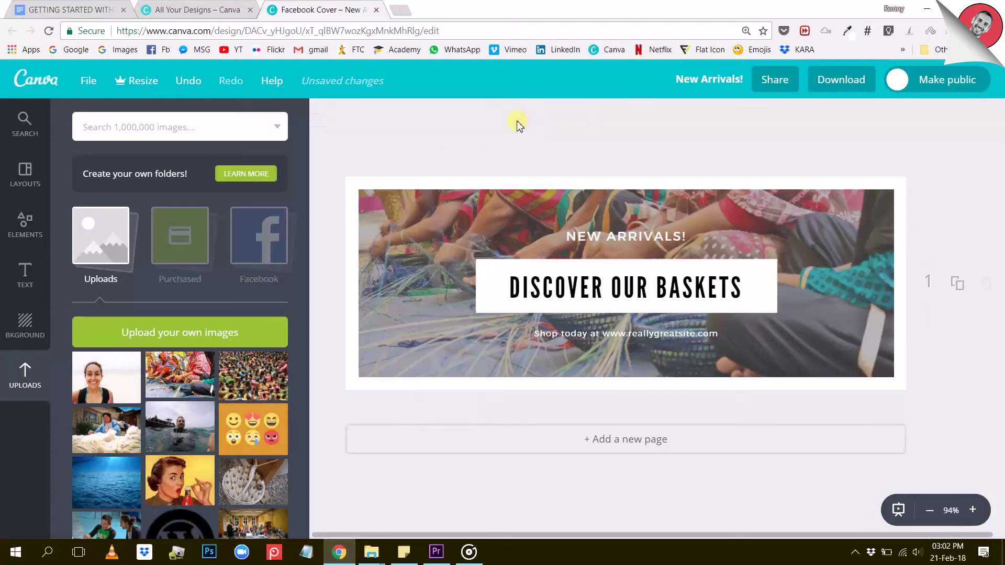
# Colour the DISCOVER OUR BASKETS headline orange with custom colour code ffa123
pyautogui.click(518, 282)
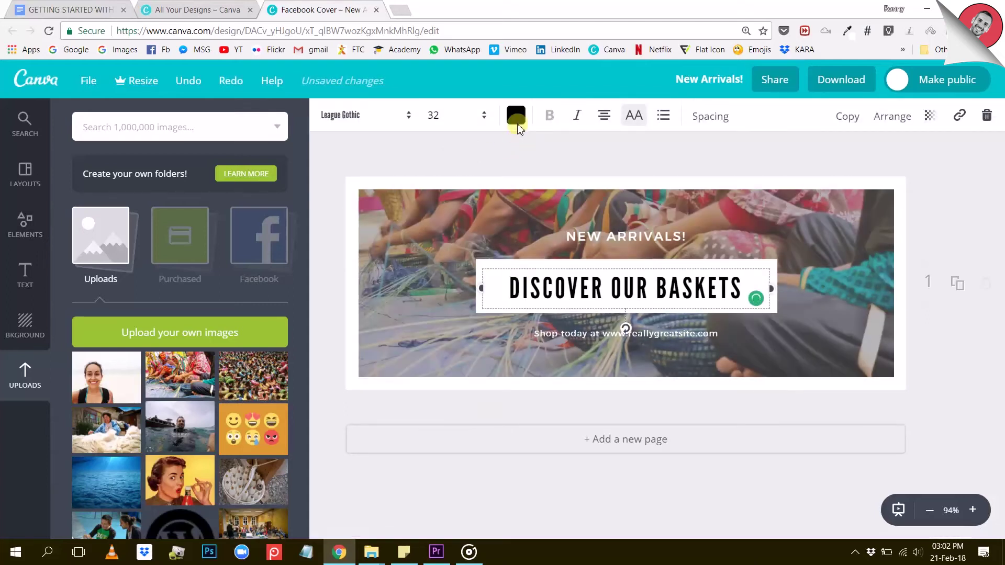
pyautogui.click(516, 117)
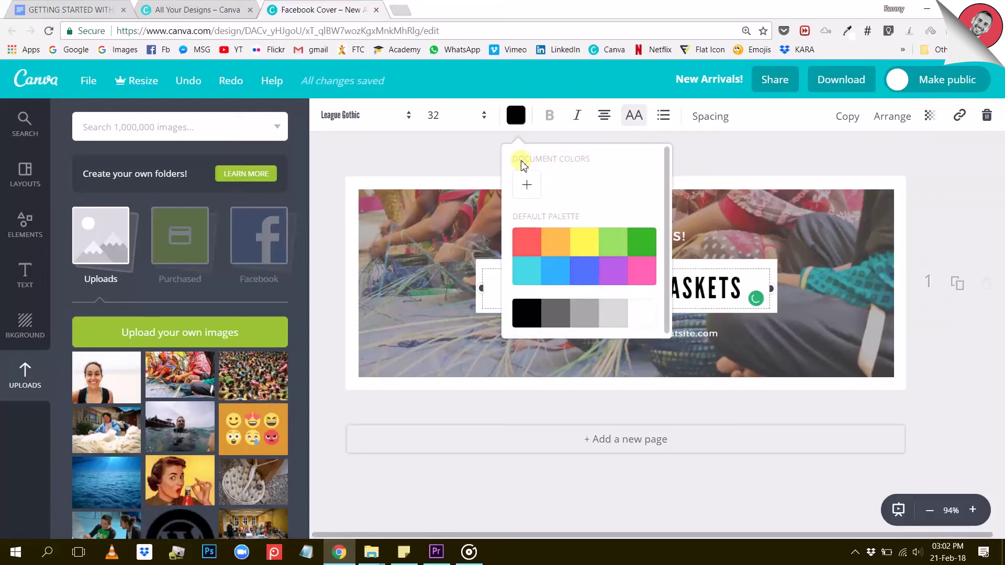
pyautogui.scroll(-1, 626, 204)
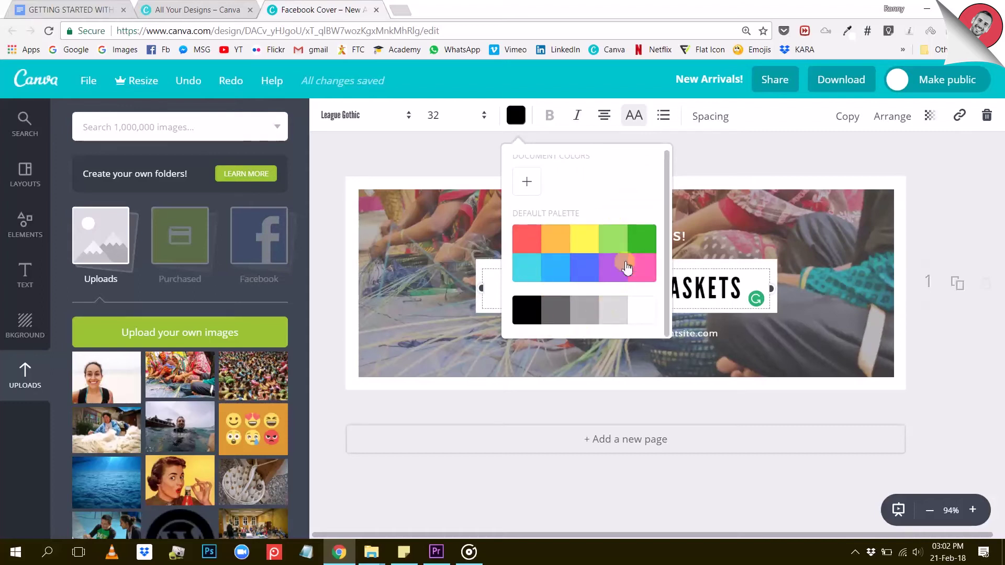
pyautogui.click(528, 184)
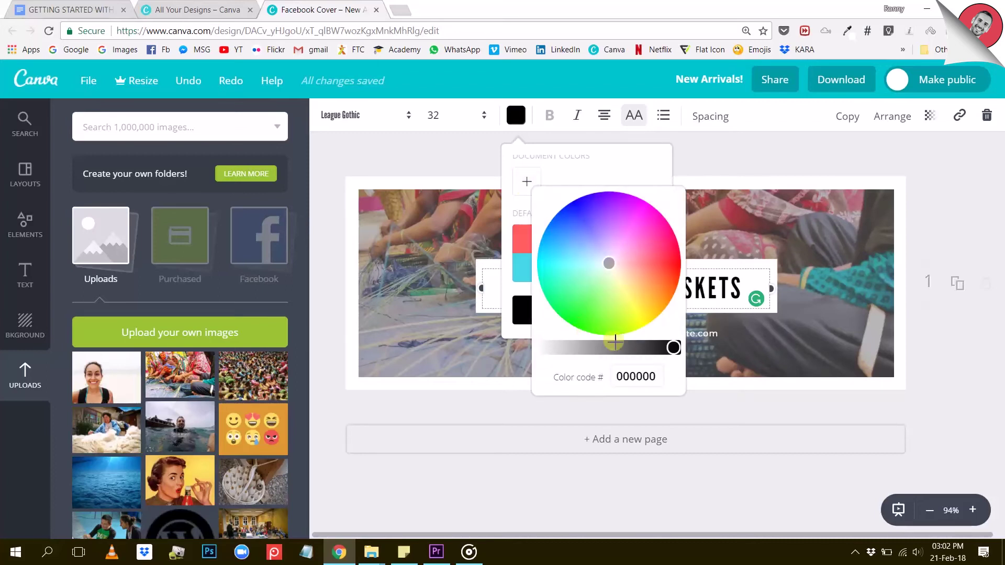
pyautogui.moveTo(623, 314)
pyautogui.mouseDown()
pyautogui.moveTo(571, 274)
pyautogui.moveTo(592, 226)
pyautogui.moveTo(661, 259)
pyautogui.mouseUp()
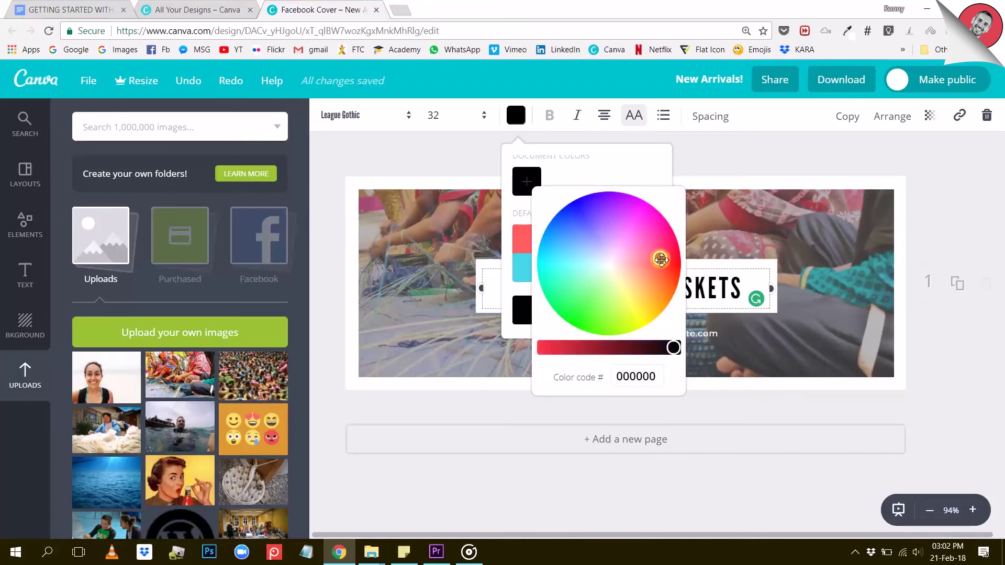
pyautogui.click(594, 304)
pyautogui.click(631, 376)
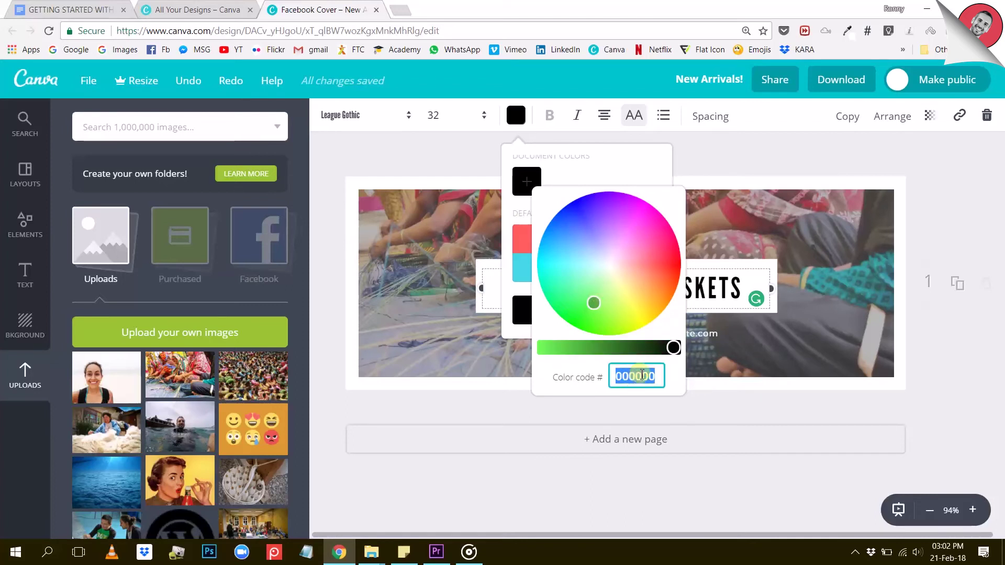
pyautogui.write('ffa123')
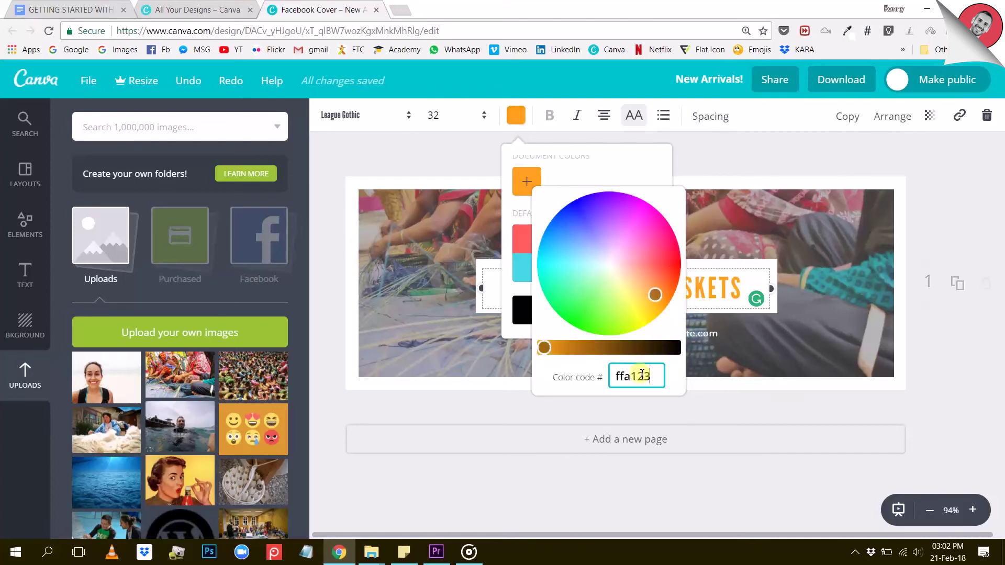
pyautogui.press('Return')
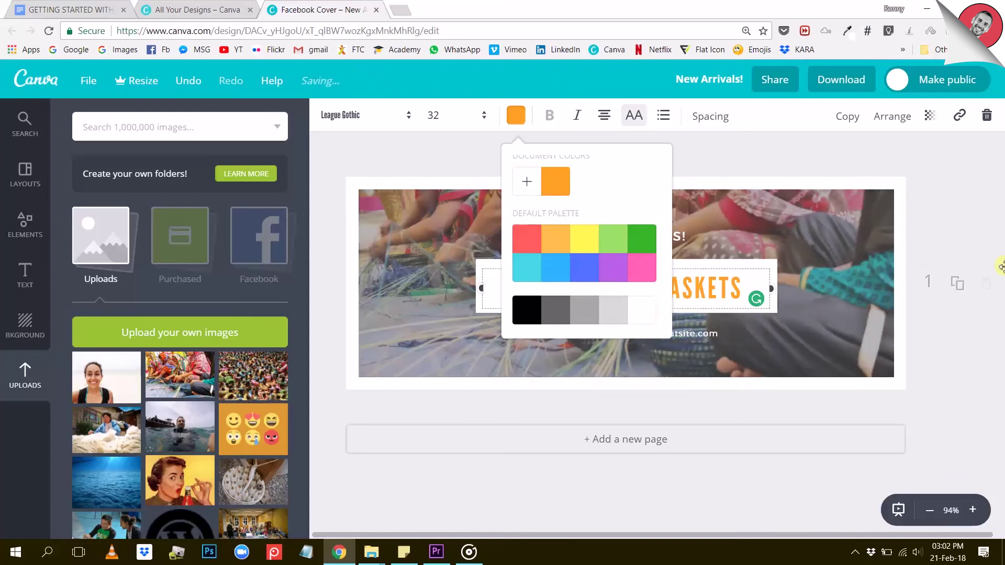
pyautogui.click(970, 240)
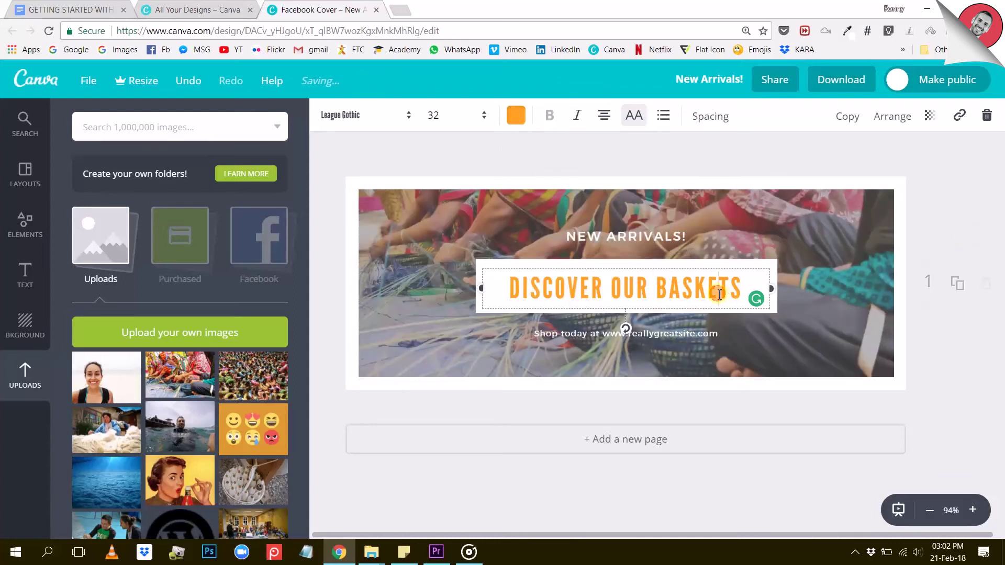
# Switch off uppercase on the orange headline so it reads 'Discover our baskets', checking Spacing afterwards
pyautogui.doubleClick(701, 290)
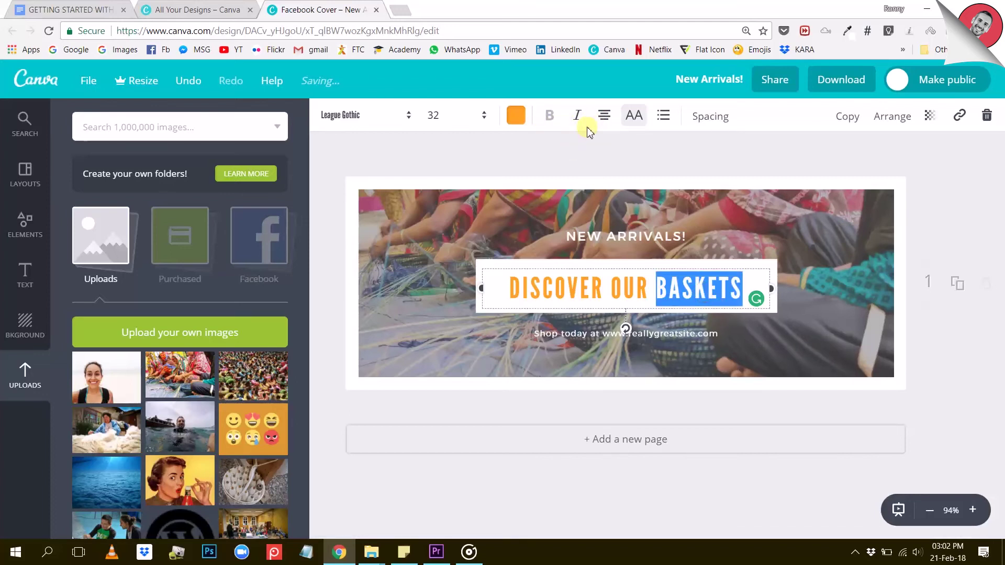
pyautogui.click(605, 120)
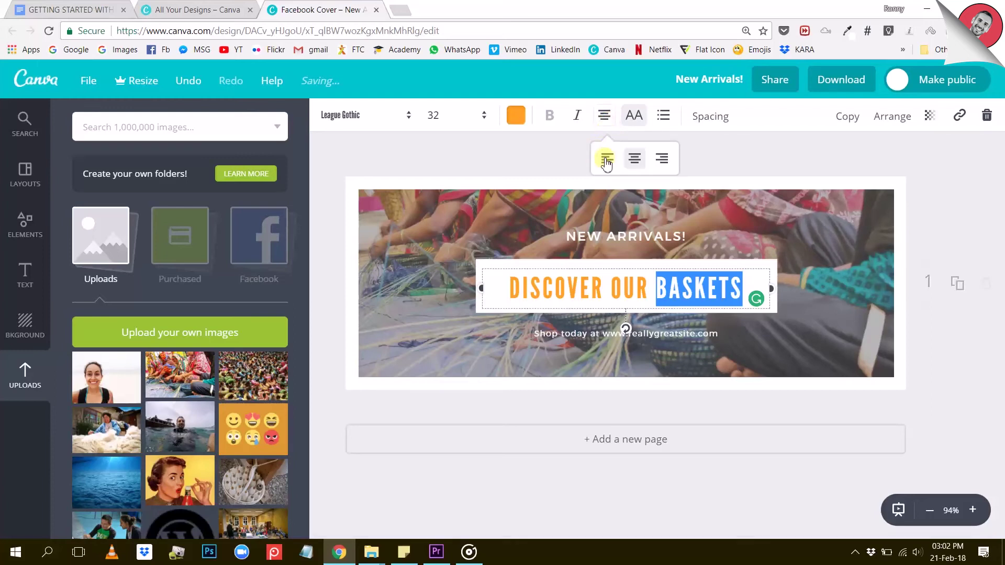
pyautogui.click(634, 116)
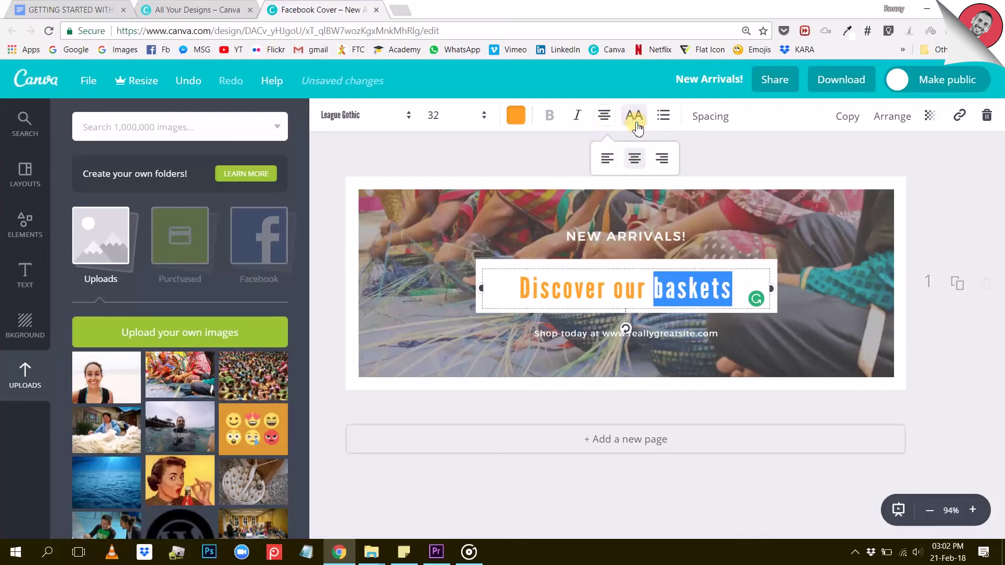
pyautogui.click(716, 120)
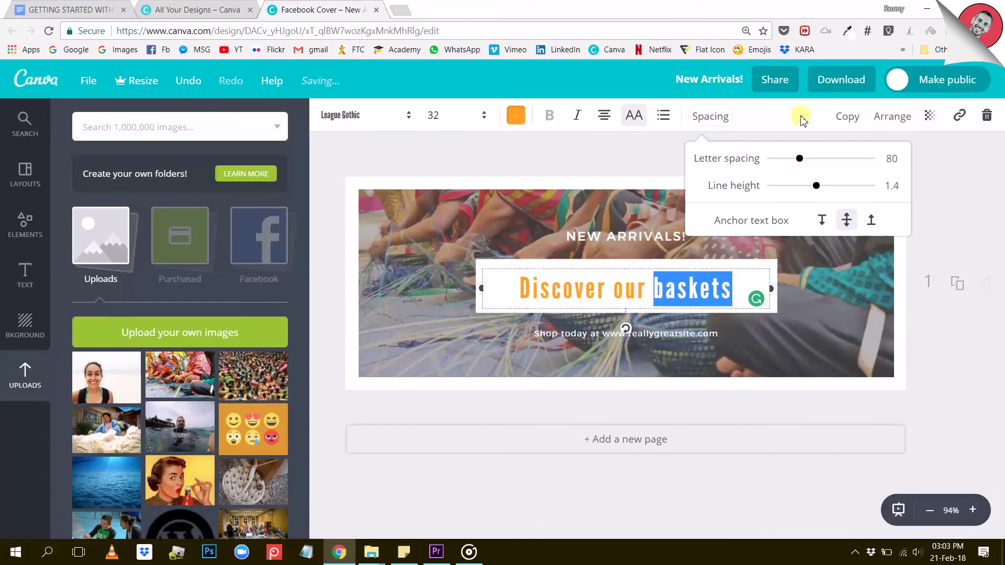
pyautogui.click(940, 164)
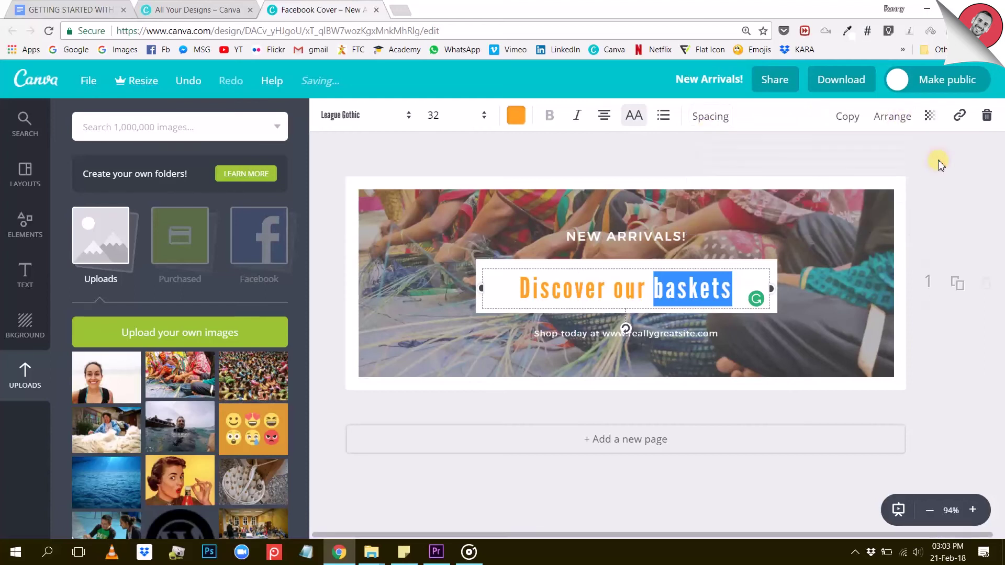
pyautogui.click(926, 169)
pyautogui.click(675, 287)
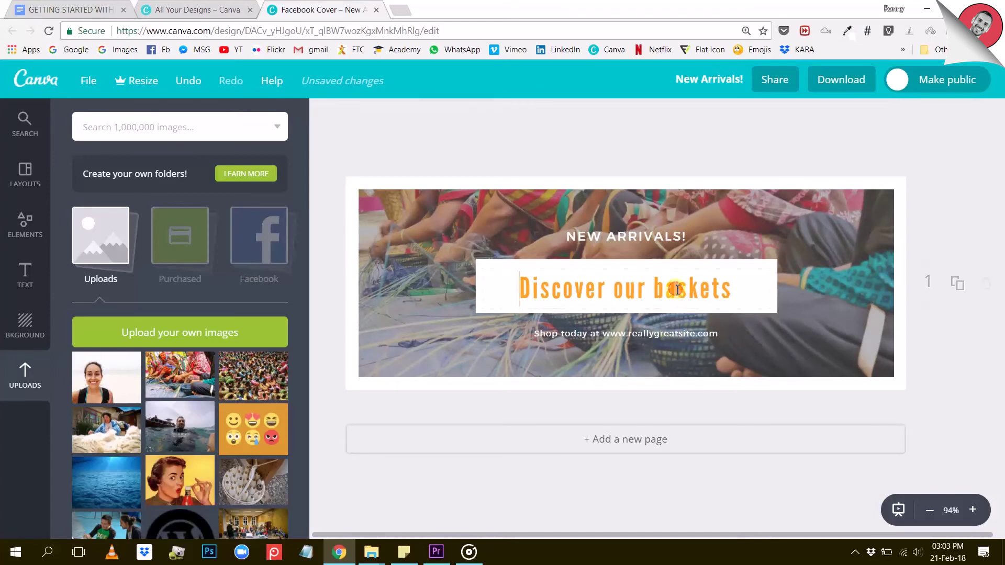
pyautogui.click(957, 119)
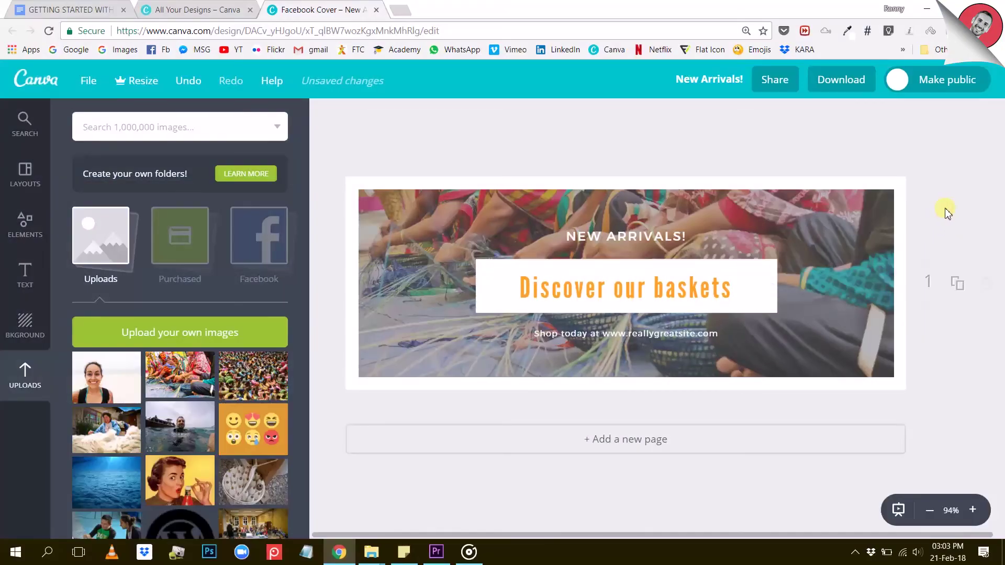
pyautogui.click(440, 220)
pyautogui.click(493, 268)
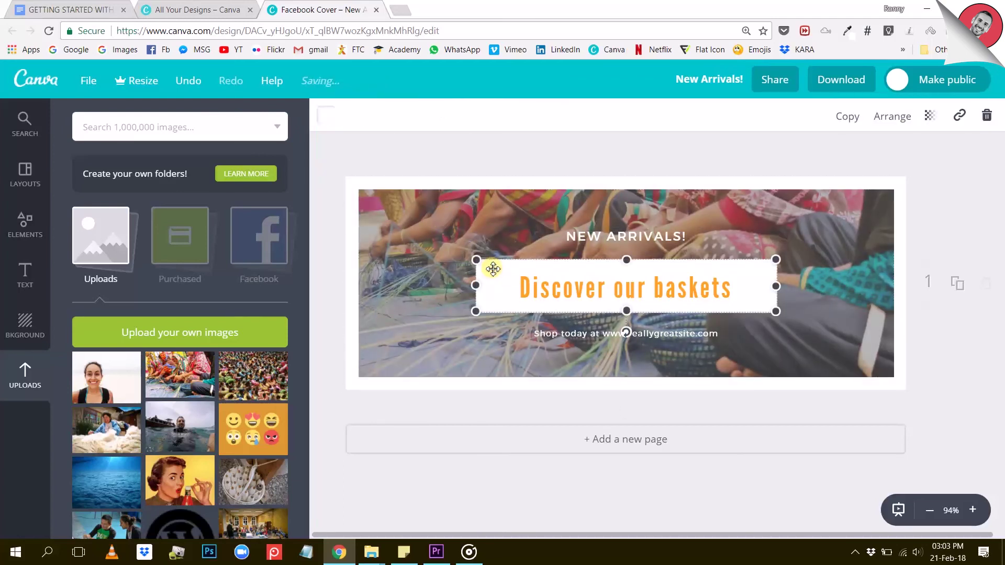
pyautogui.click(567, 296)
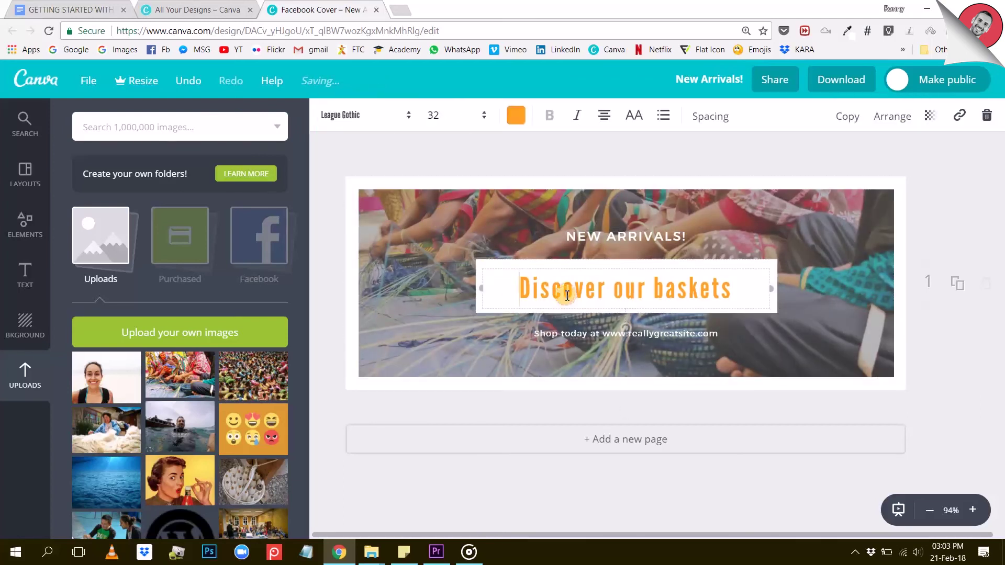
pyautogui.click(490, 264)
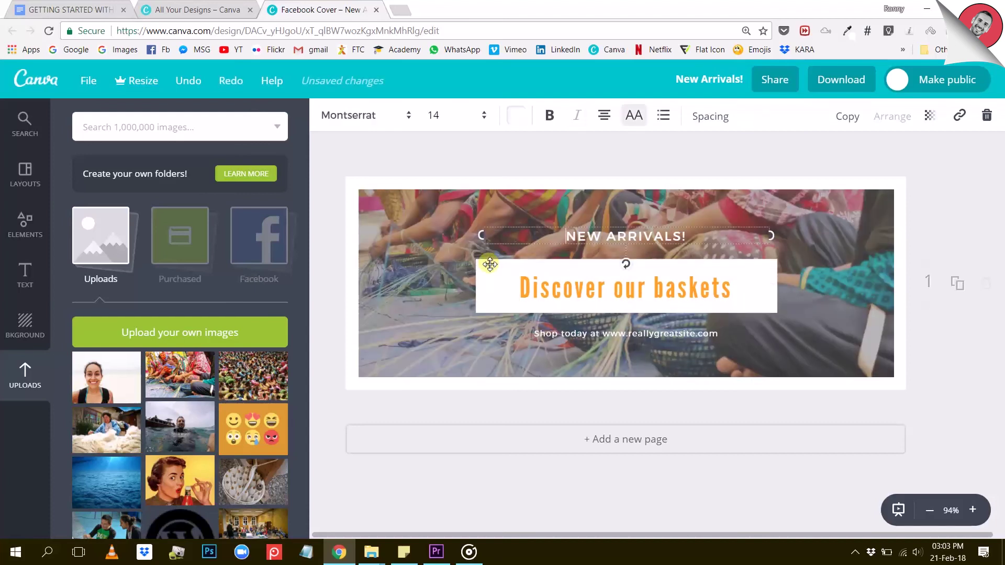
pyautogui.click(485, 268)
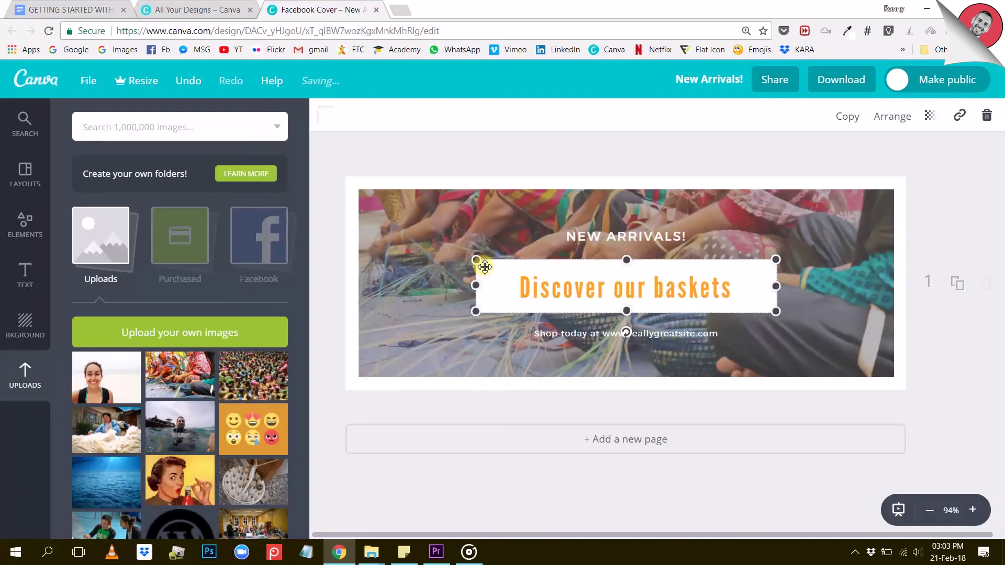
pyautogui.click(898, 126)
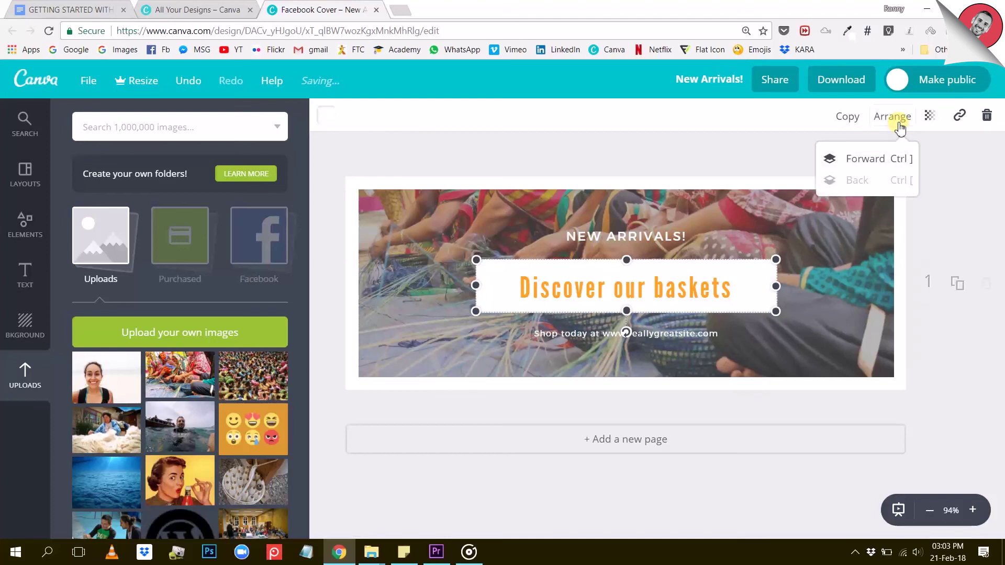
pyautogui.click(859, 162)
pyautogui.click(857, 181)
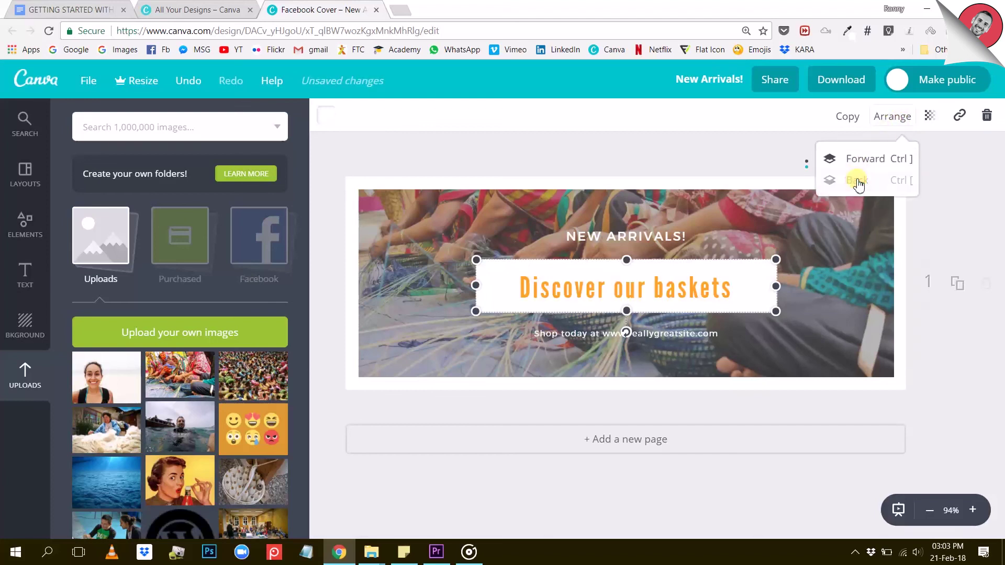
pyautogui.click(856, 182)
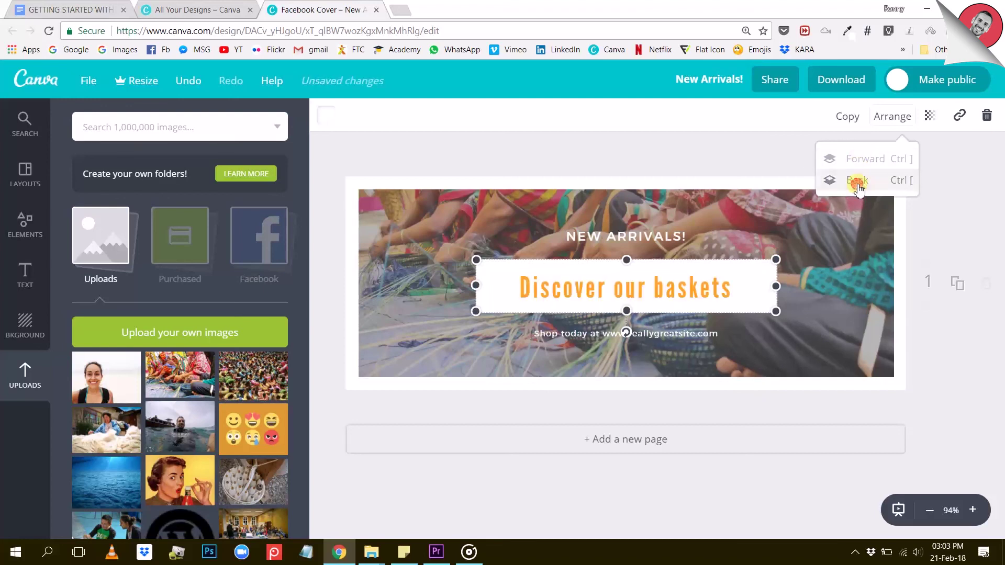
pyautogui.click(957, 202)
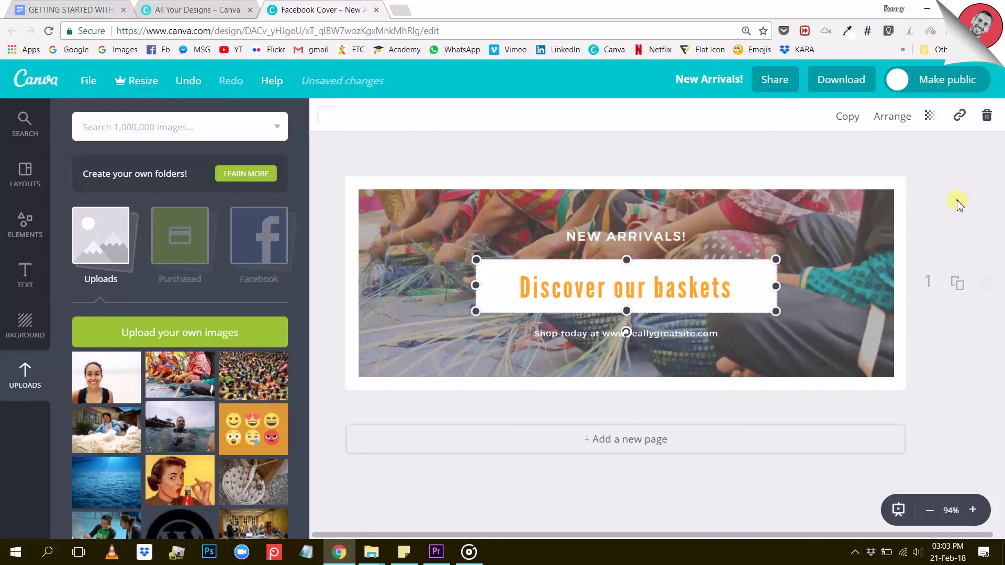
pyautogui.click(958, 205)
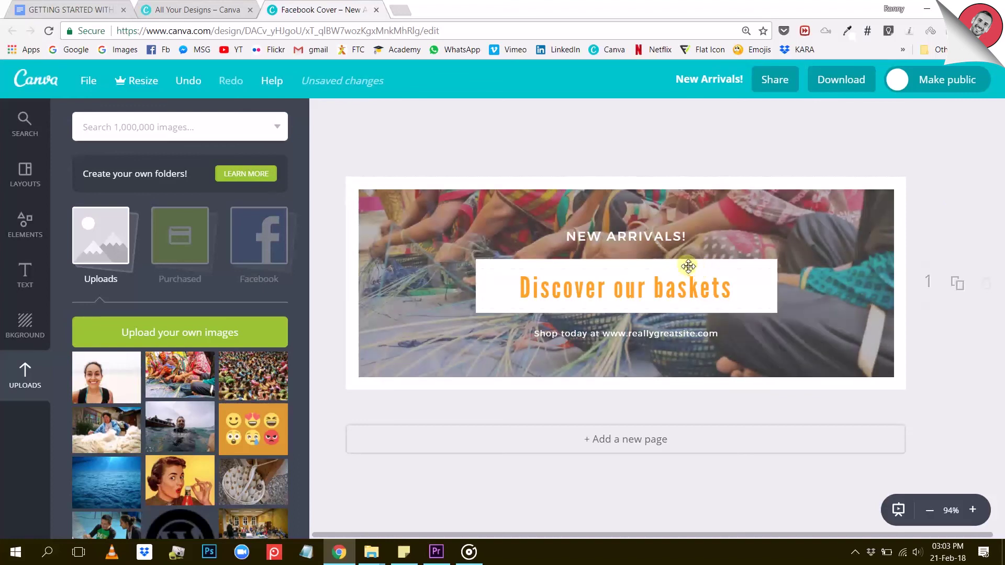
pyautogui.click(667, 242)
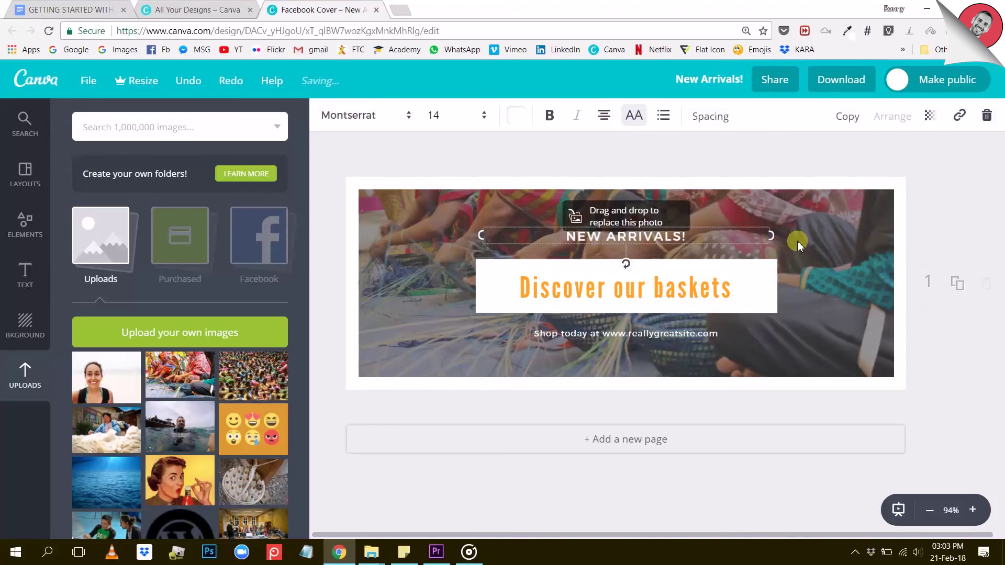
pyautogui.click(845, 124)
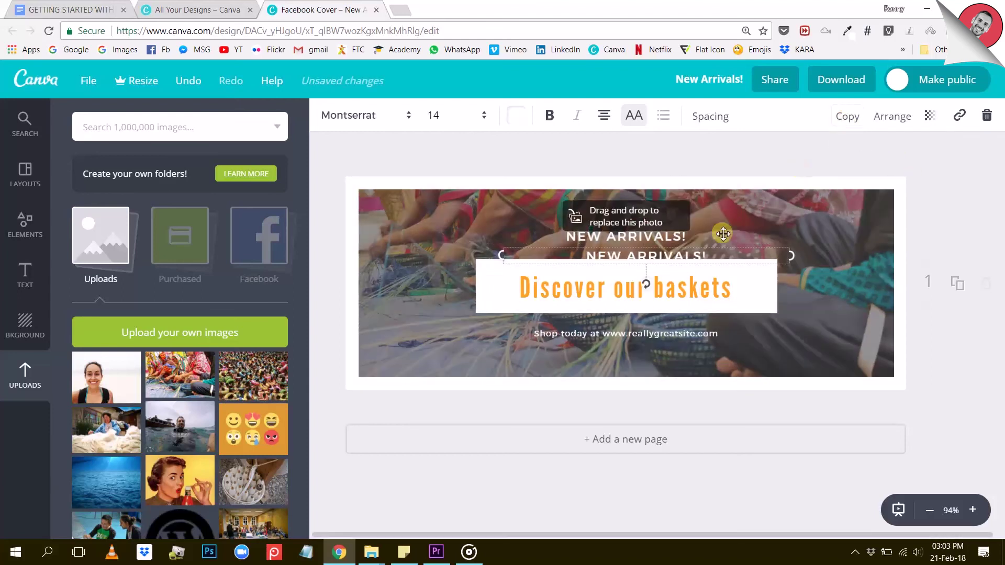
pyautogui.moveTo(649, 273); pyautogui.dragTo(703, 230)
pyautogui.click(953, 203)
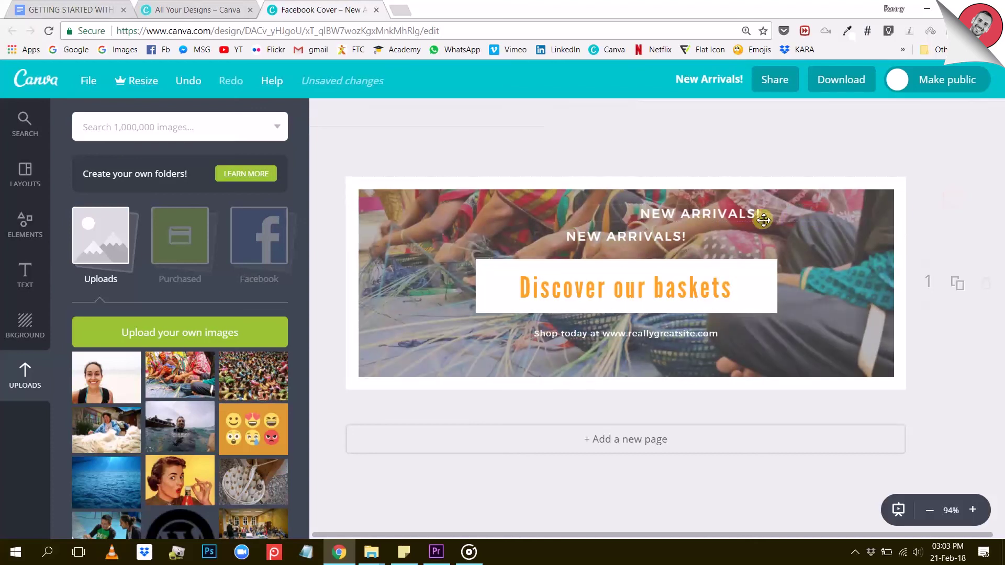
pyautogui.click(751, 214)
pyautogui.click(987, 117)
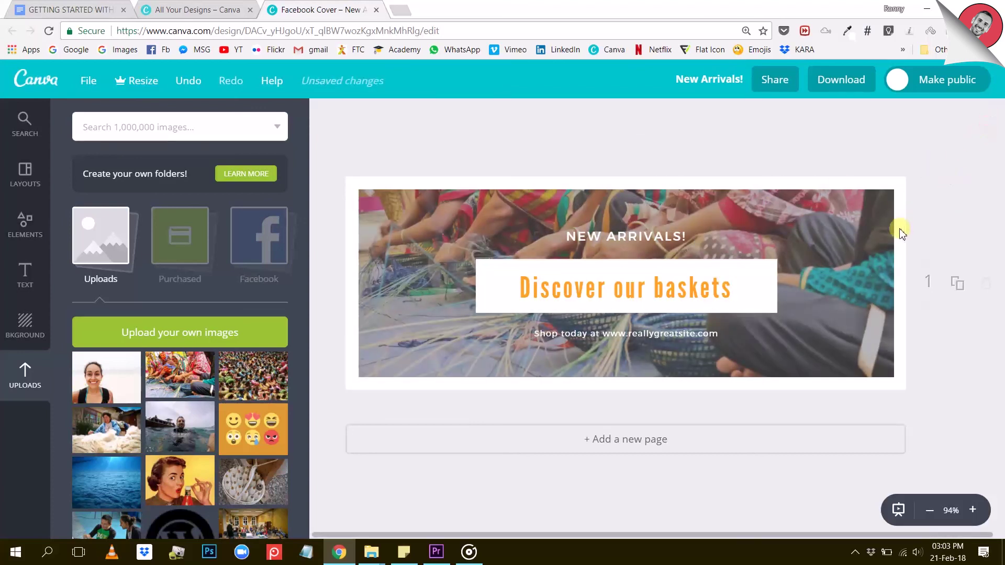